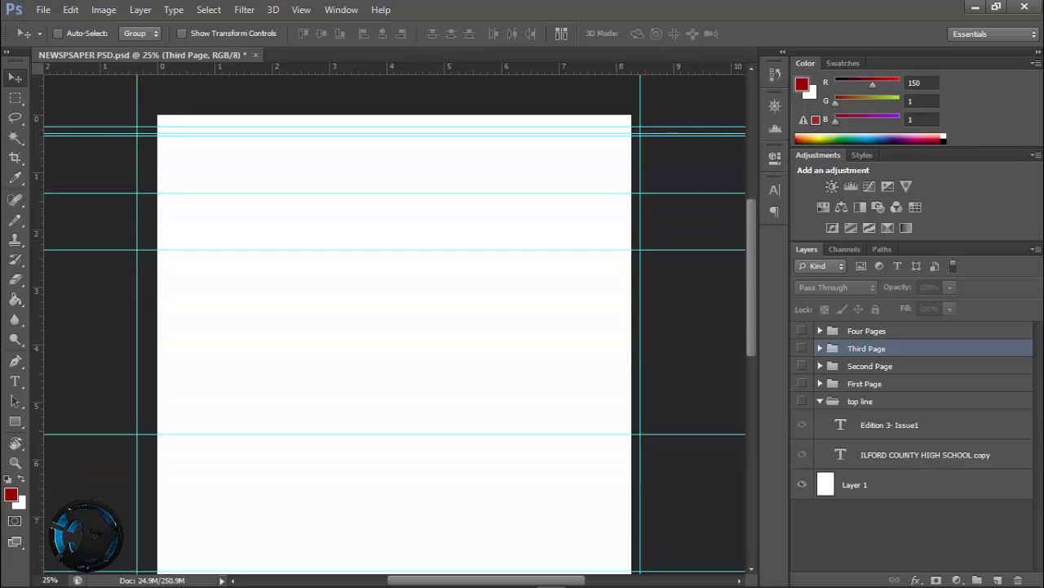
pyautogui.scroll(-10, 395, 324)
pyautogui.scroll(9, 395, 324)
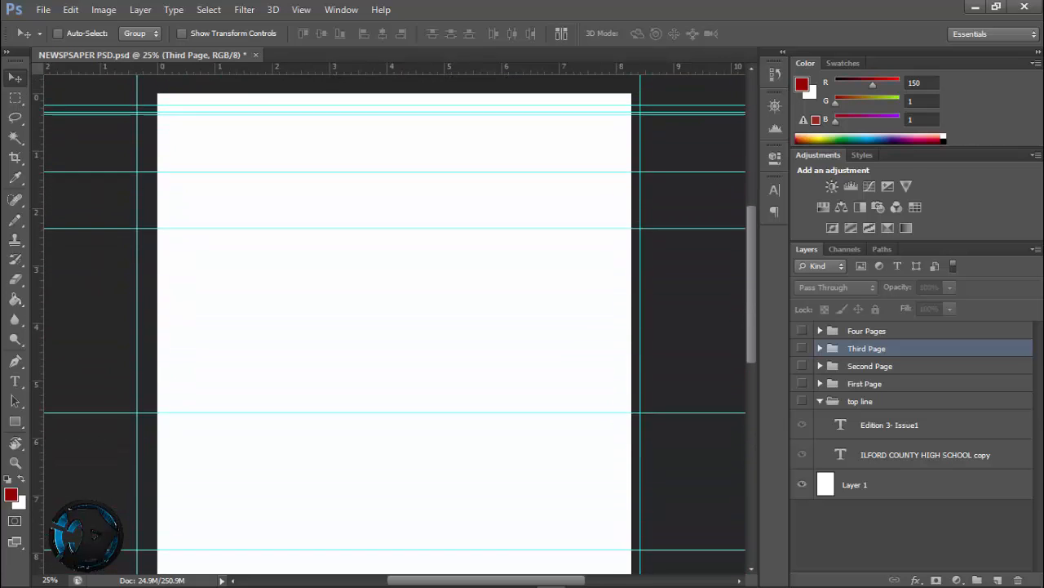
pyautogui.scroll(1, 395, 324)
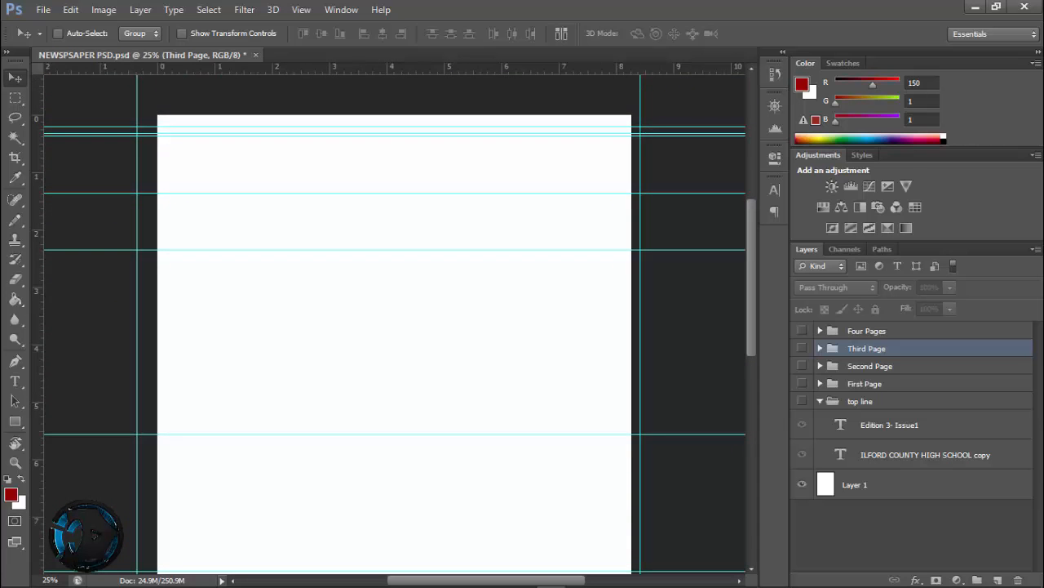
pyautogui.scroll(-4, 395, 324)
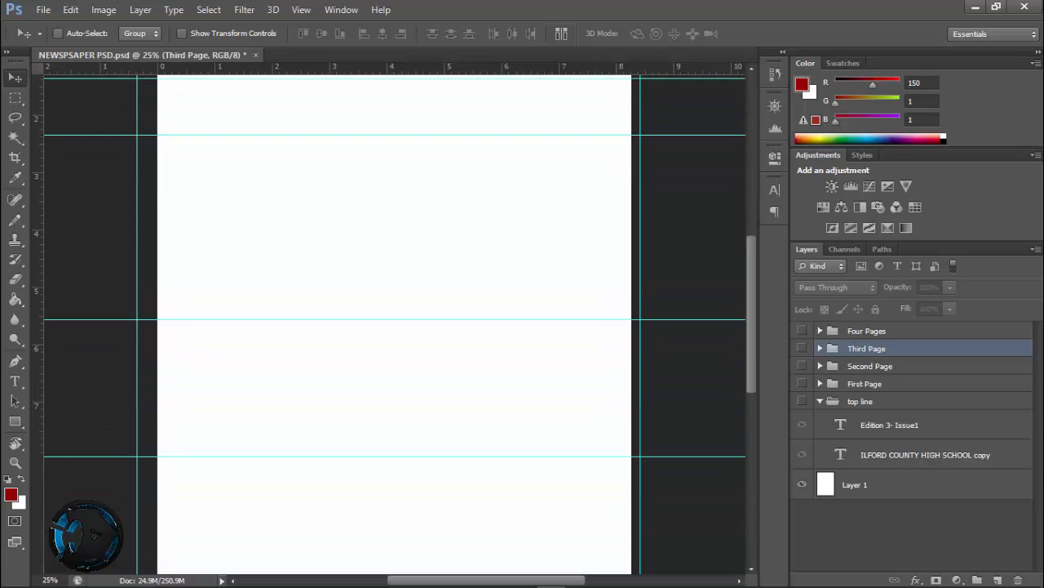
pyautogui.scroll(5, 395, 324)
pyautogui.scroll(1, 395, 323)
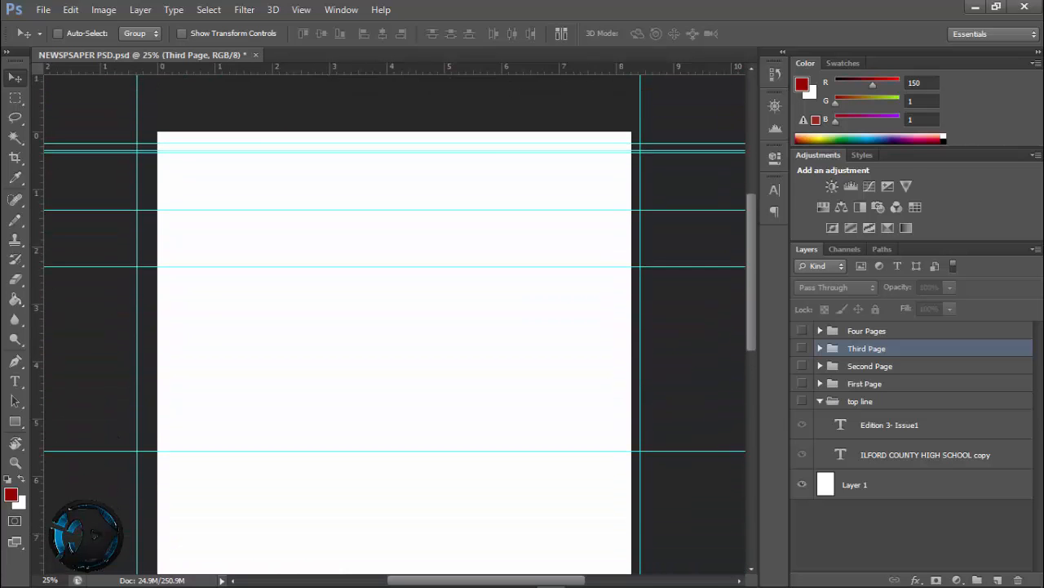
# Show the First Page layer group, look over its articles down to the end of the page, and hide it again
pyautogui.click(802, 383)
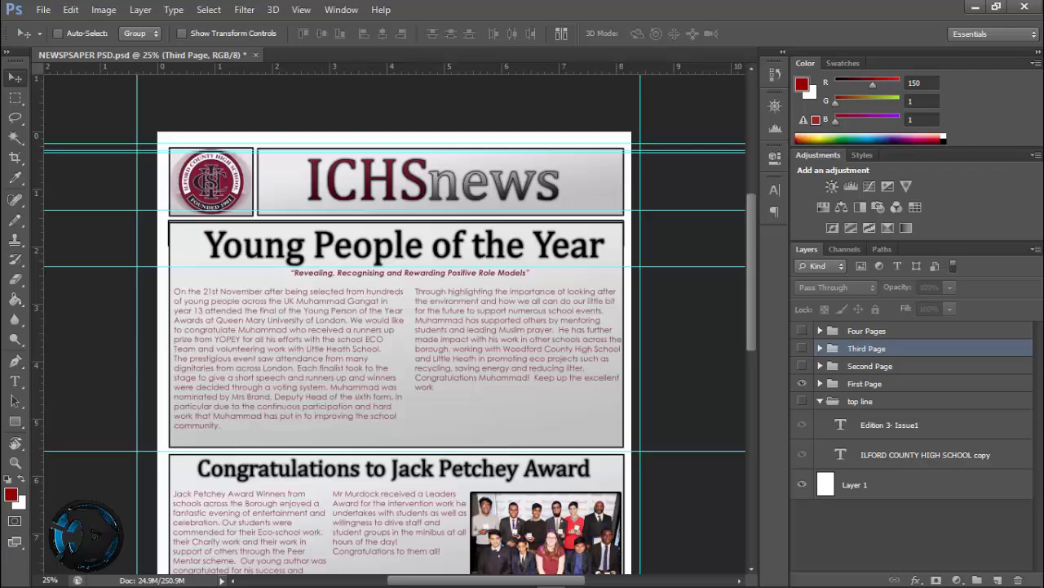
pyautogui.click(802, 383)
pyautogui.click(802, 365)
pyautogui.click(802, 366)
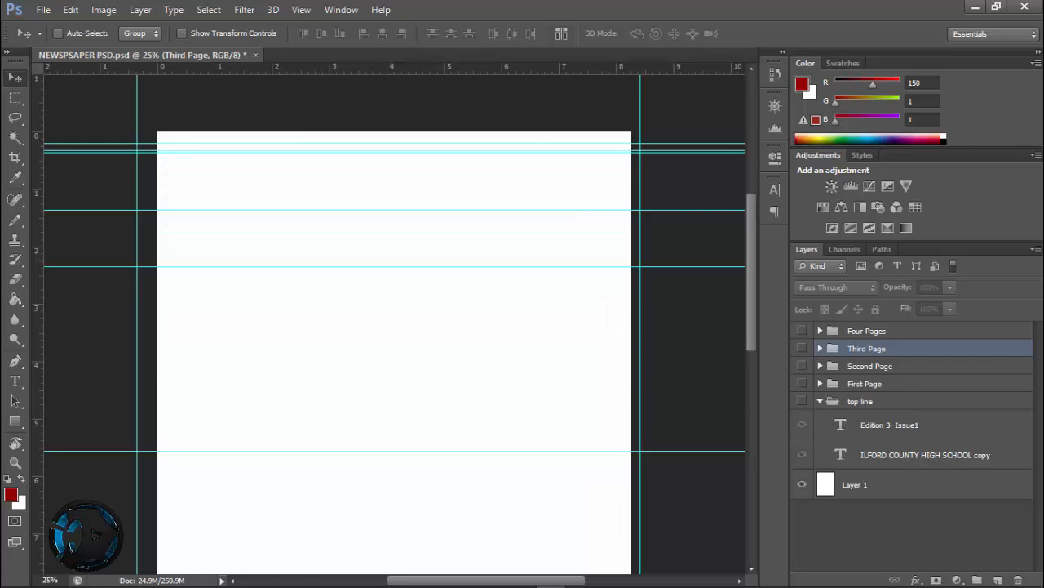
pyautogui.click(803, 384)
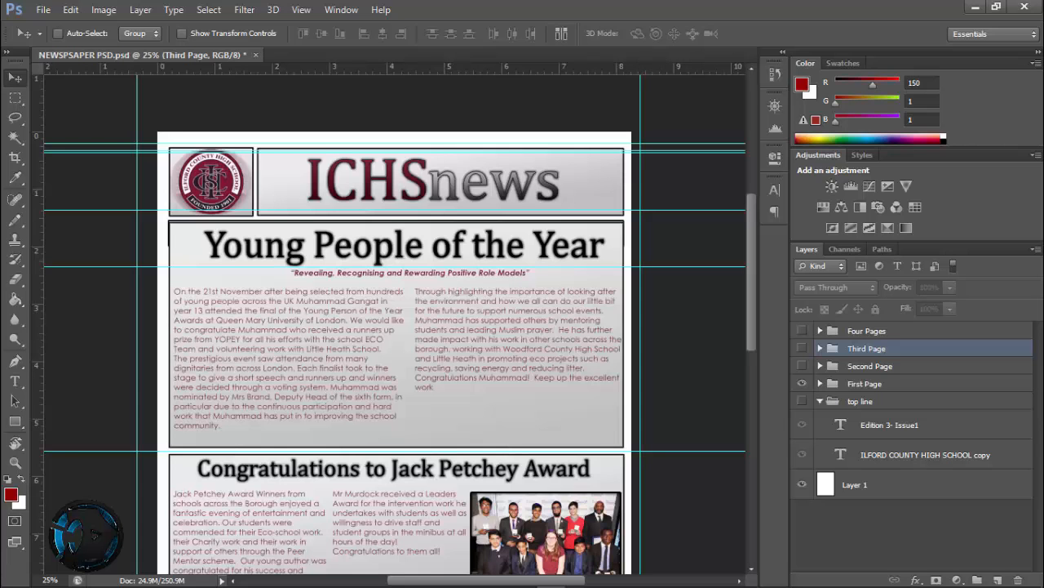
pyautogui.scroll(-9, 396, 327)
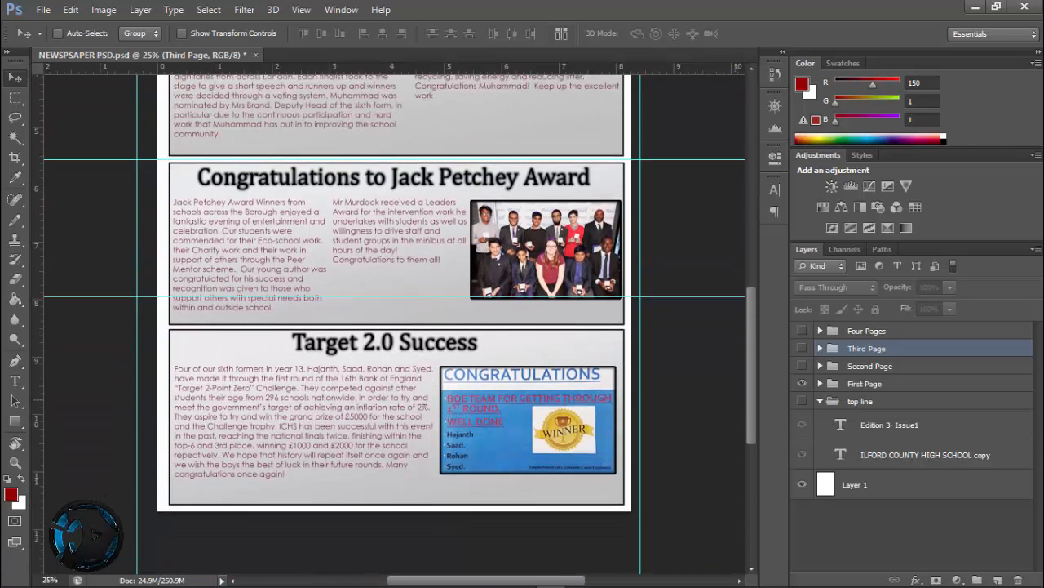
pyautogui.scroll(7, 396, 326)
pyautogui.click(802, 383)
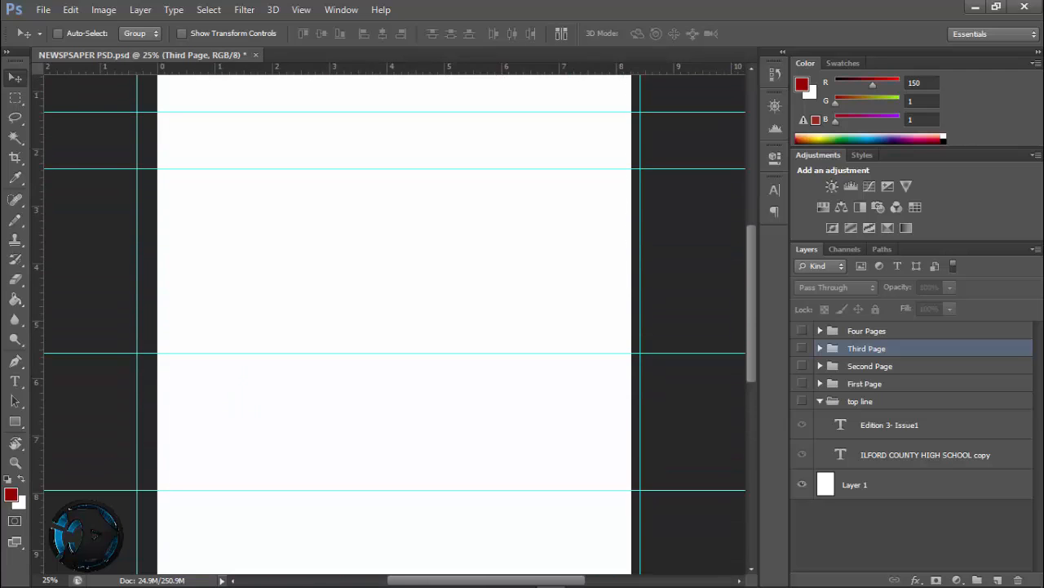
# Show the Second Page layer group, look over its articles, and hide it again
pyautogui.click(802, 366)
pyautogui.scroll(2, 396, 326)
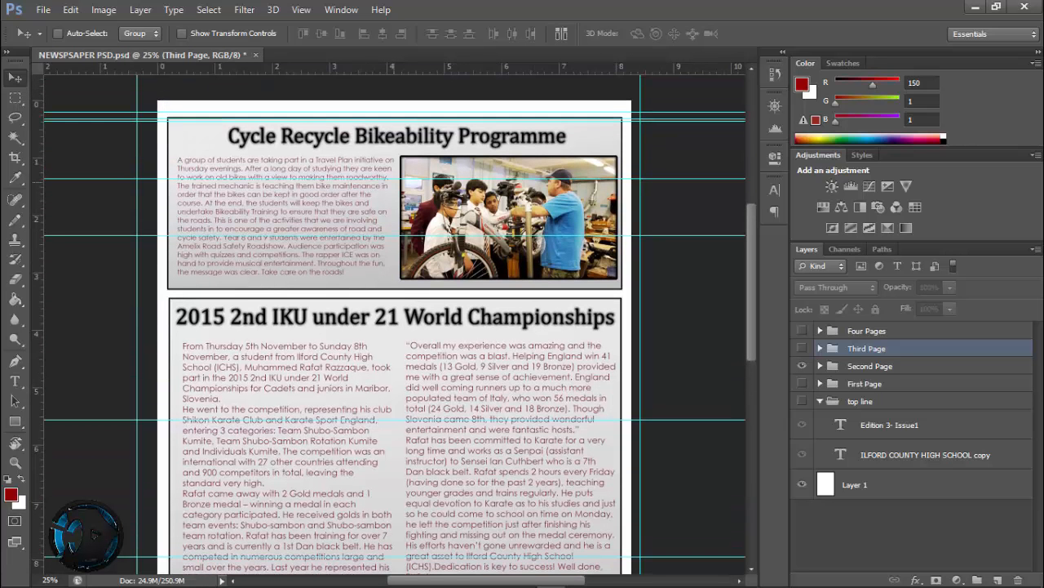
pyautogui.scroll(-9, 396, 326)
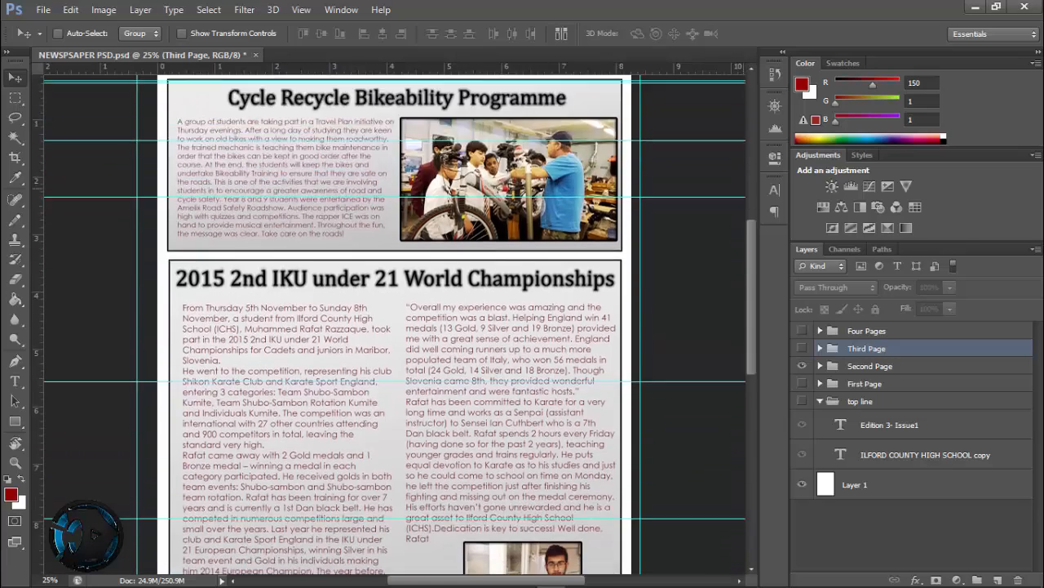
pyautogui.scroll(5, 396, 326)
pyautogui.scroll(4, 396, 326)
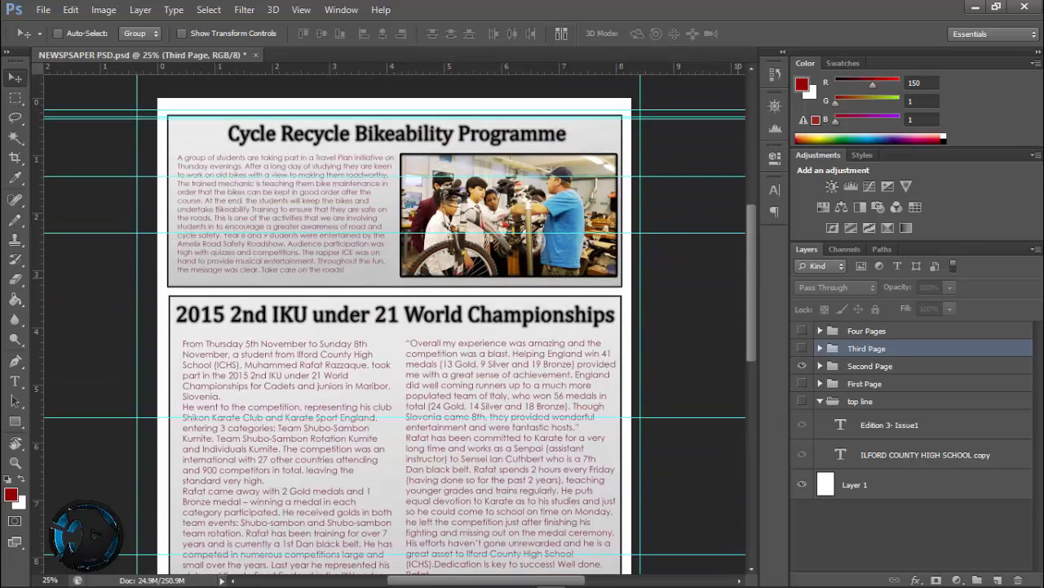
pyautogui.click(802, 366)
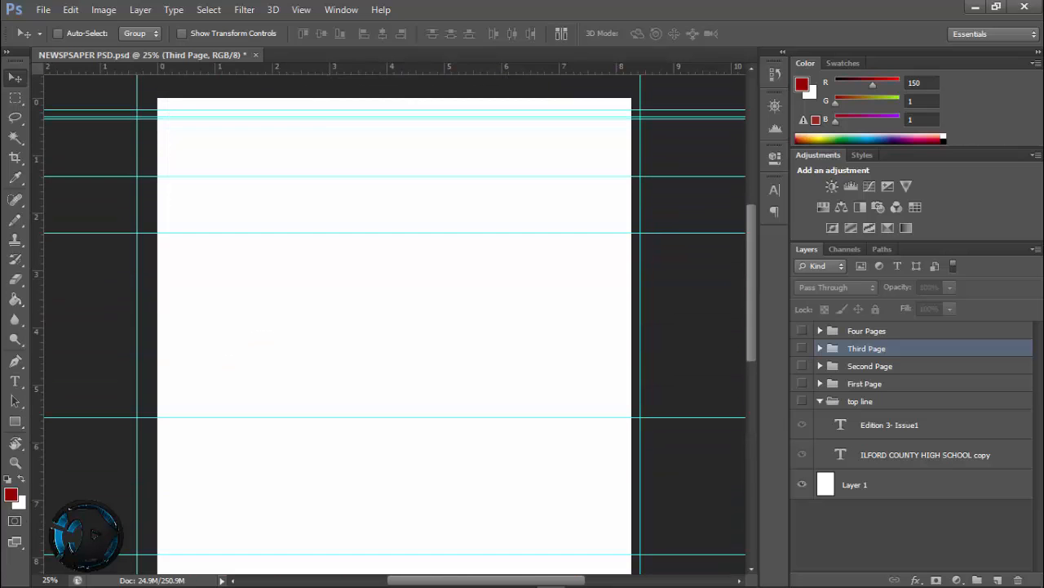
# Show the Third Page layer group, read through its articles to the end of the page, and hide it again
pyautogui.click(802, 347)
pyautogui.scroll(1, 396, 326)
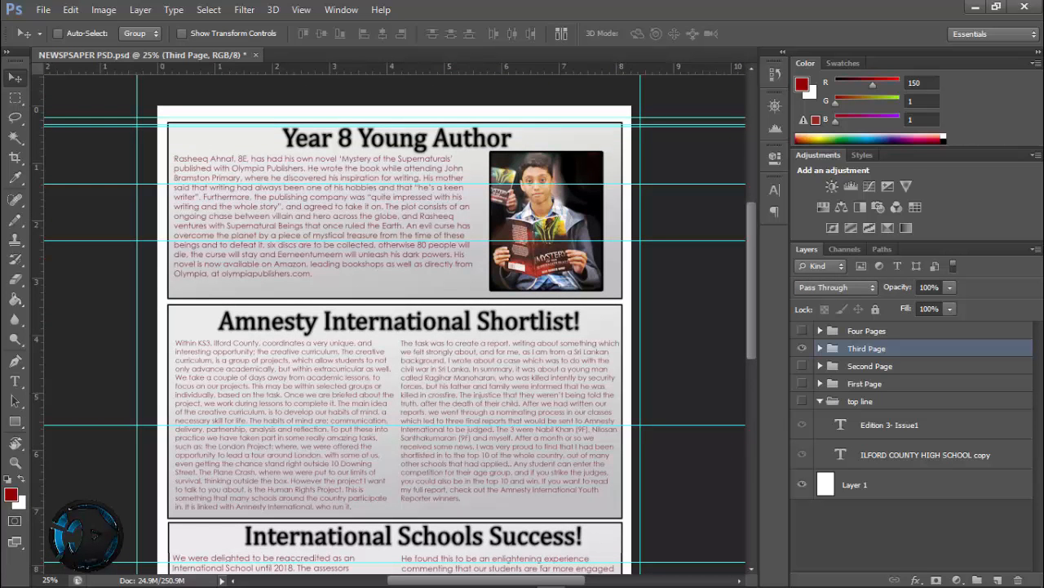
pyautogui.scroll(-5, 396, 326)
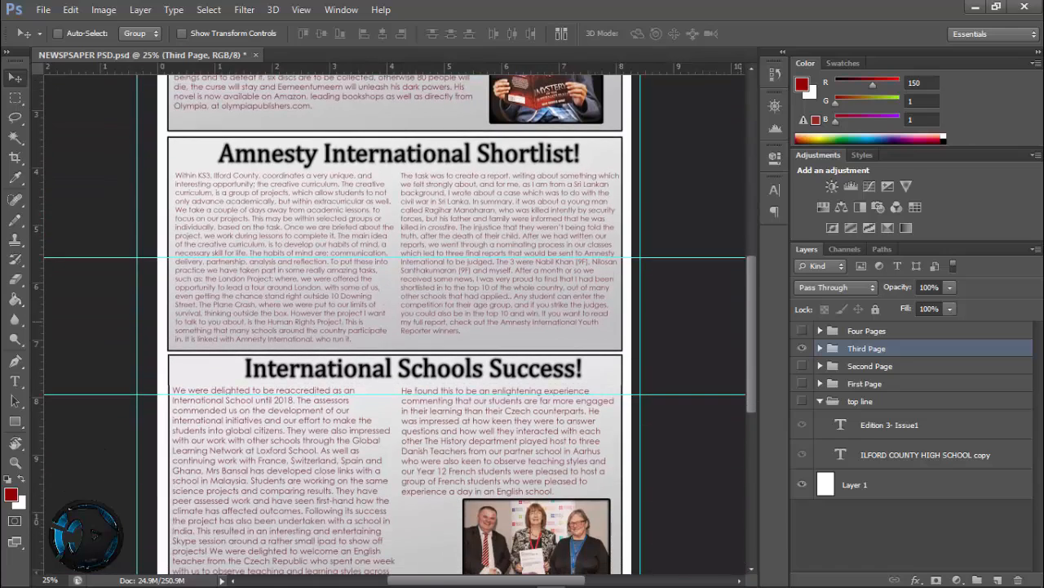
pyautogui.scroll(-4, 396, 327)
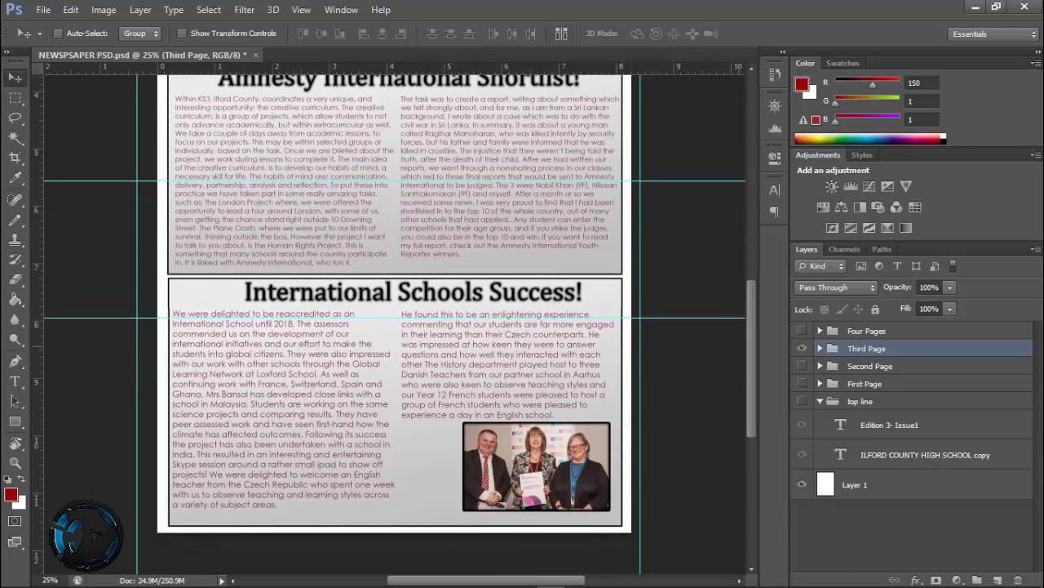
pyautogui.scroll(9, 396, 327)
pyautogui.click(802, 347)
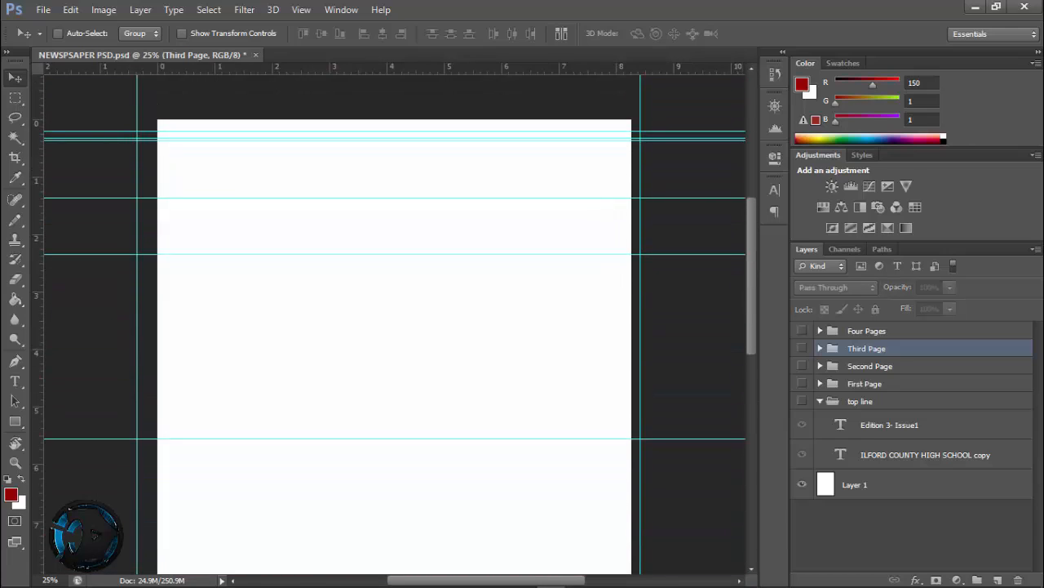
pyautogui.scroll(-9, 396, 326)
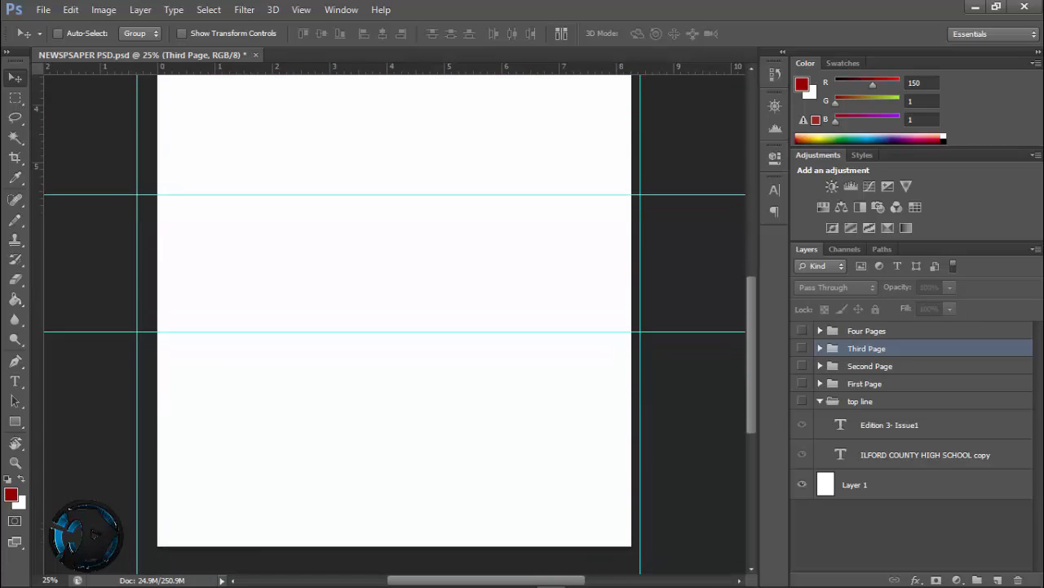
pyautogui.scroll(11, 396, 327)
pyautogui.scroll(-8, 395, 327)
pyautogui.scroll(-1, 396, 327)
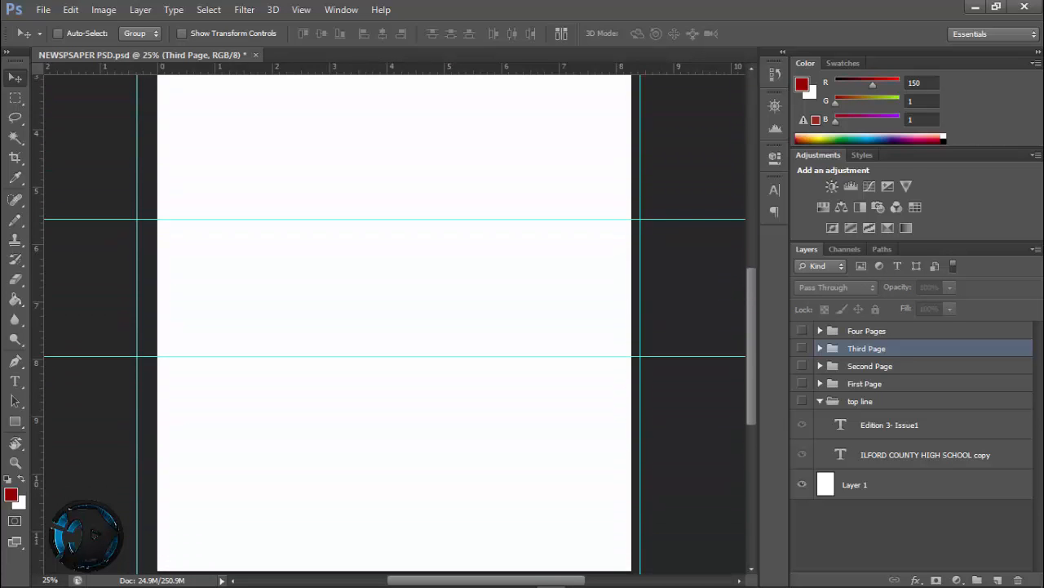
# Preview the First, Second and Third Page groups one at a time with the whole page in view, leaving all of them hidden
pyautogui.hotkey('ctrl', '-')
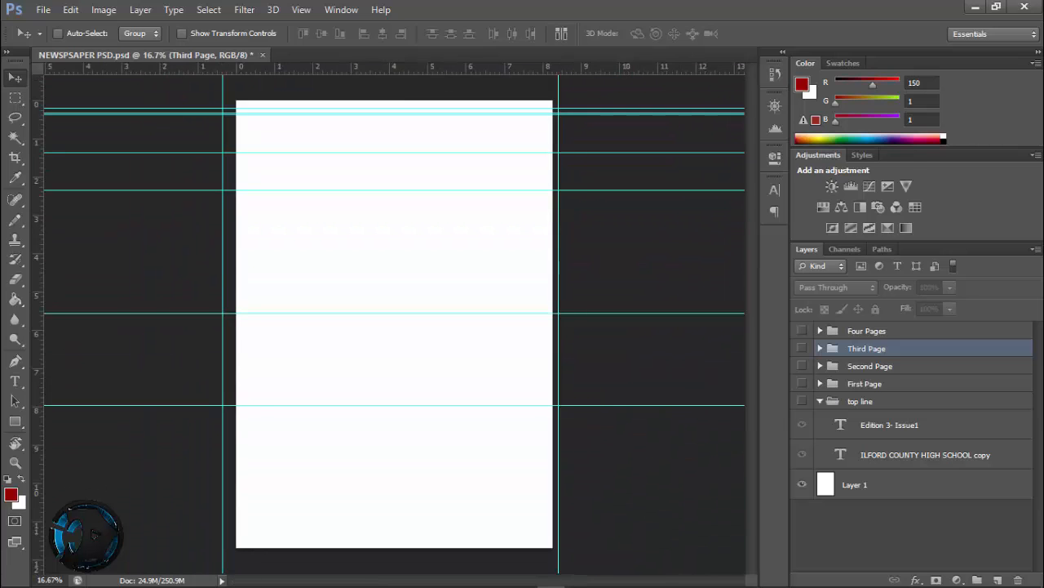
pyautogui.click(802, 383)
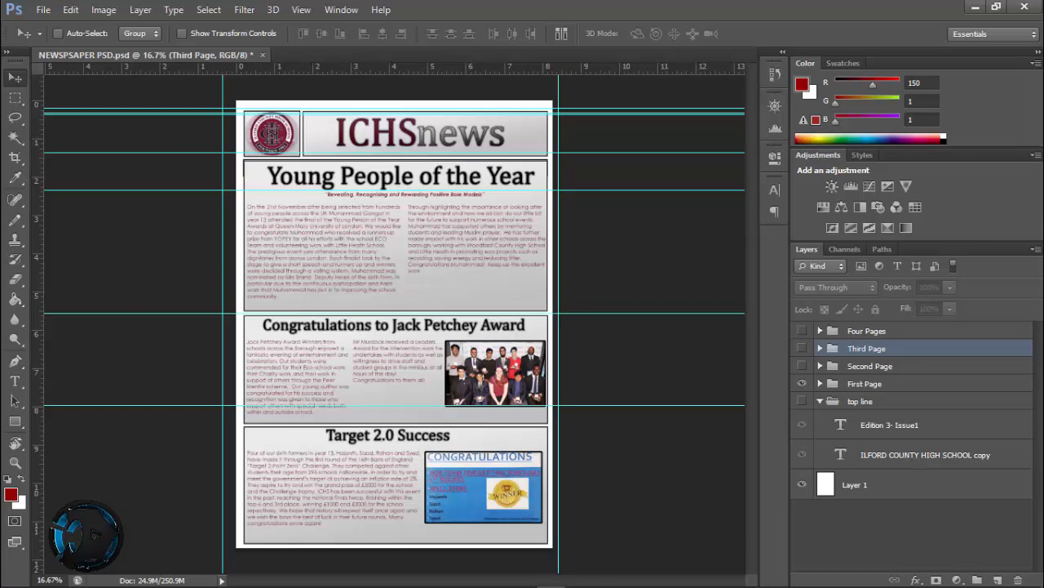
pyautogui.click(803, 384)
pyautogui.click(802, 365)
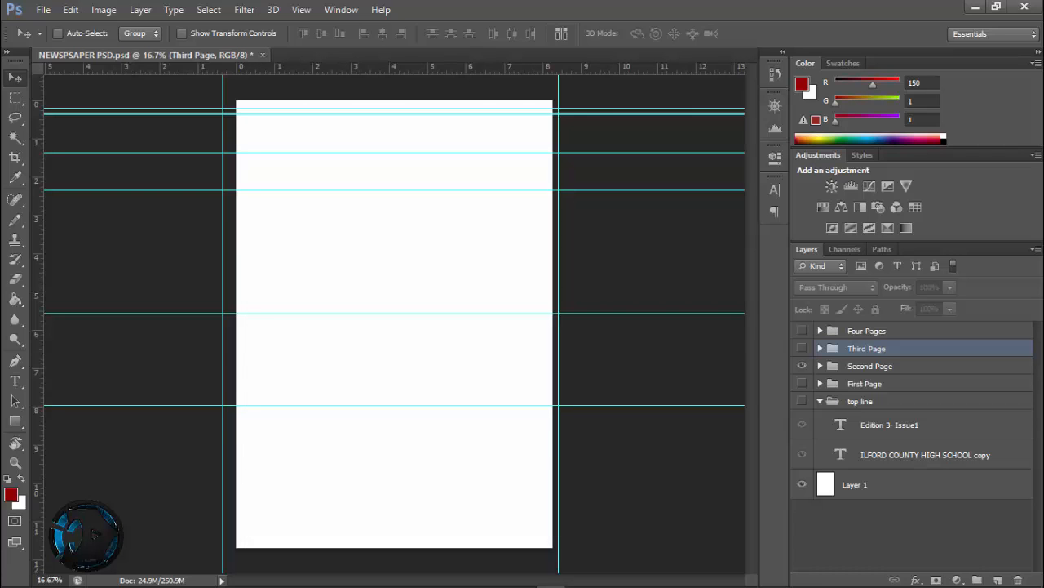
pyautogui.click(802, 348)
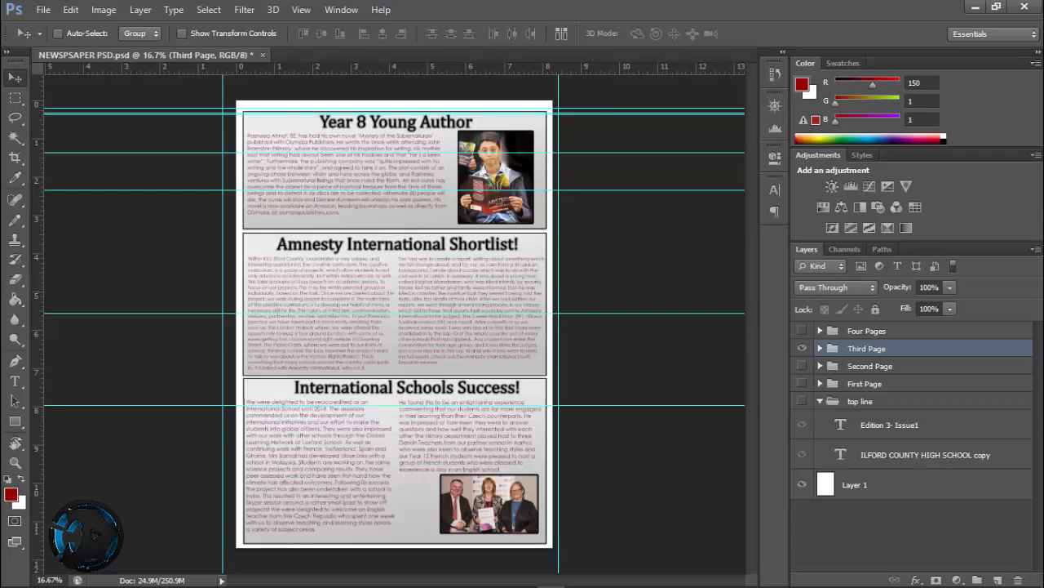
pyautogui.click(802, 348)
pyautogui.click(802, 384)
pyautogui.click(802, 384)
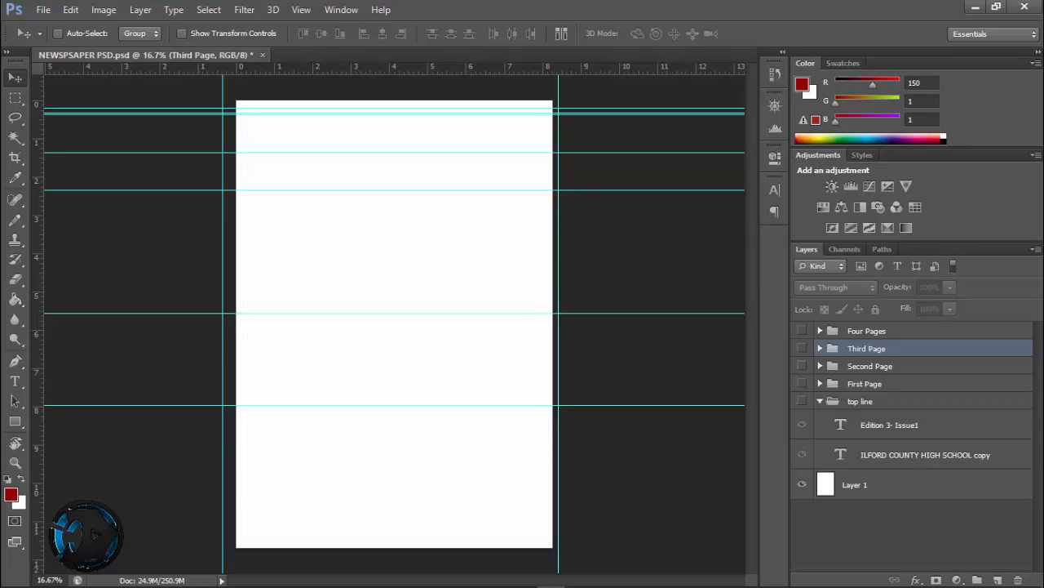
# Make the First Page group visible and open it in Save for Web, checking the headline and article text in the preview
pyautogui.click(802, 383)
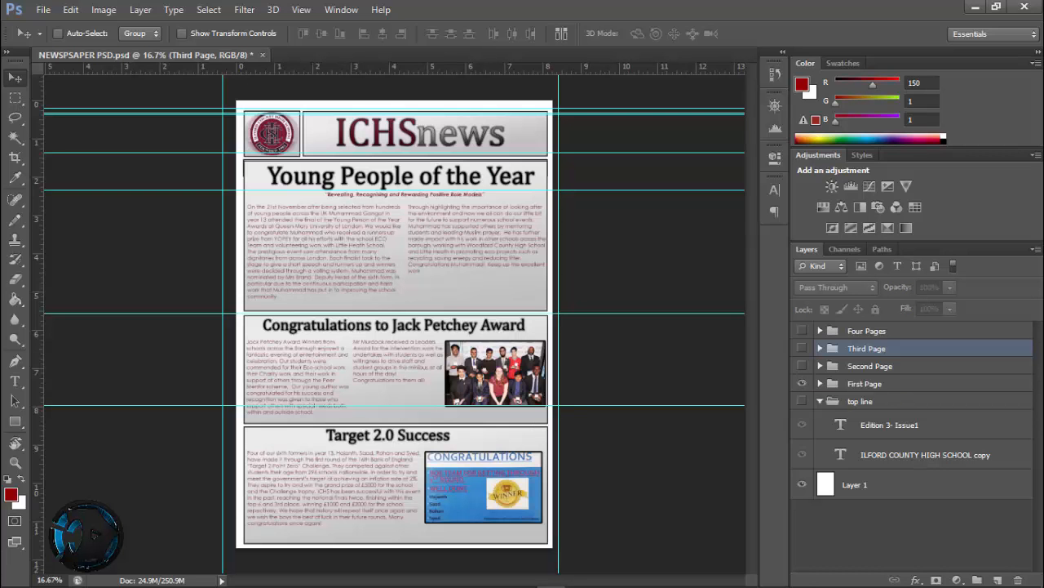
pyautogui.click(42, 10)
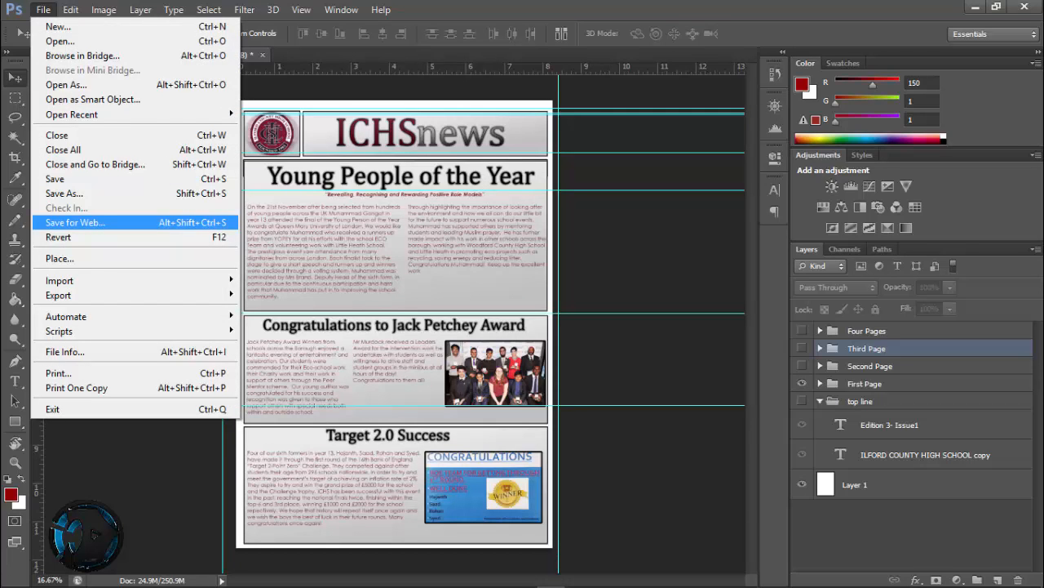
pyautogui.moveTo(82, 294)
pyautogui.click(73, 222)
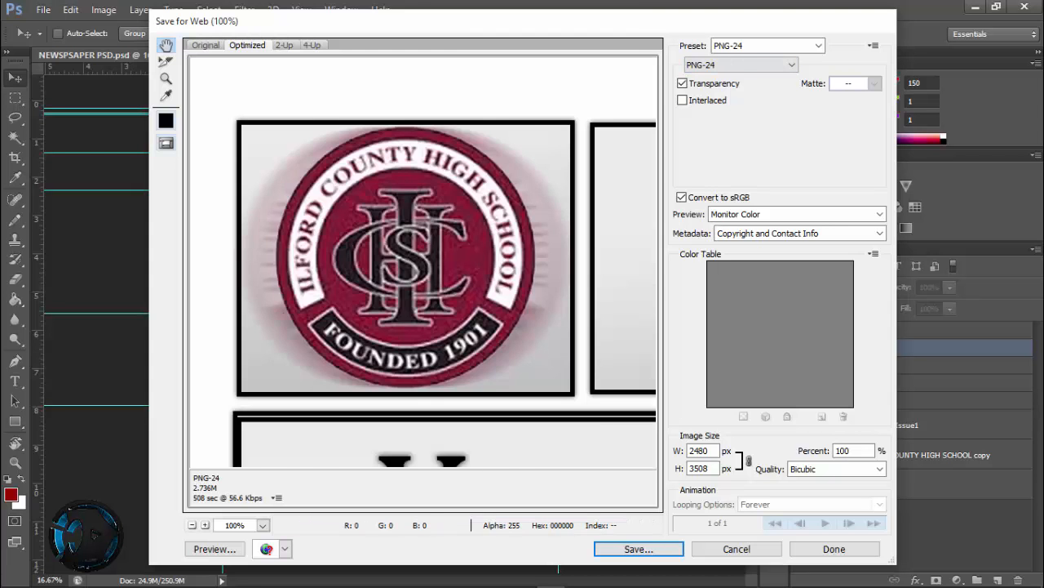
pyautogui.moveTo(566, 351); pyautogui.dragTo(249, 154)
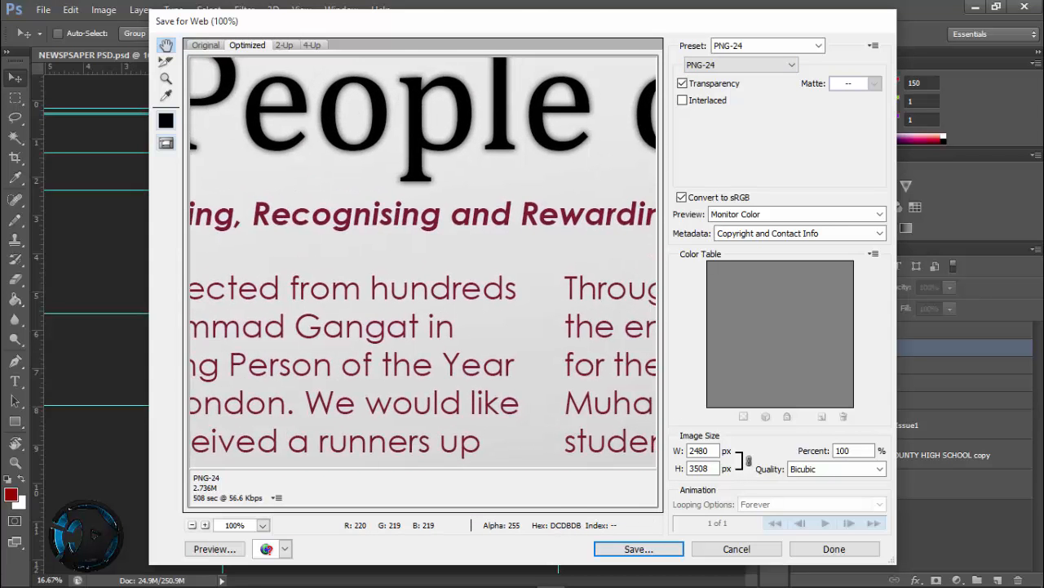
pyautogui.moveTo(321, 220); pyautogui.dragTo(186, 218)
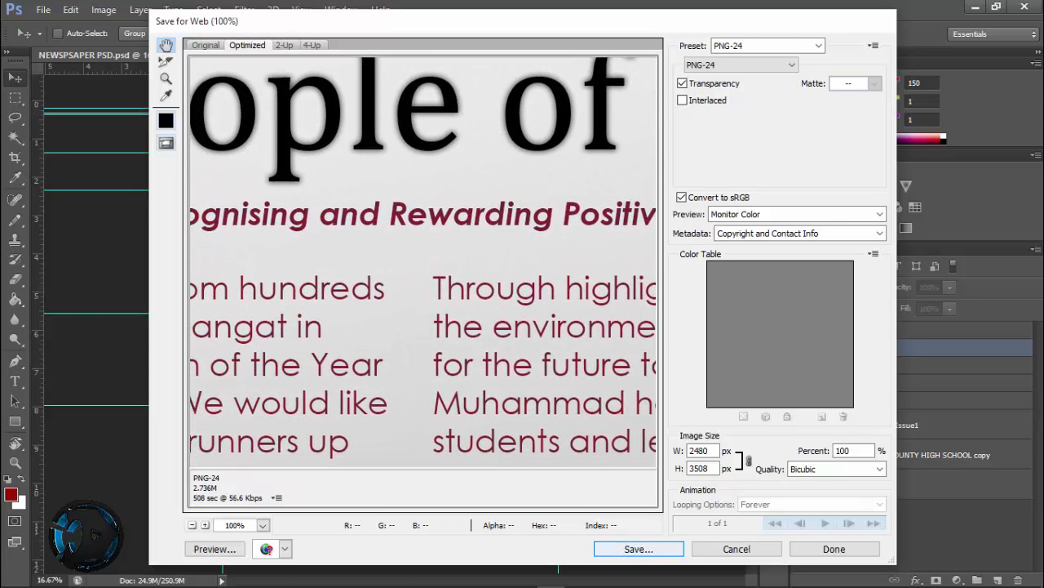
# Proceed to saving the optimized image and insert "pg 1" into its file name after NEWSPSAPER
pyautogui.press('Return')
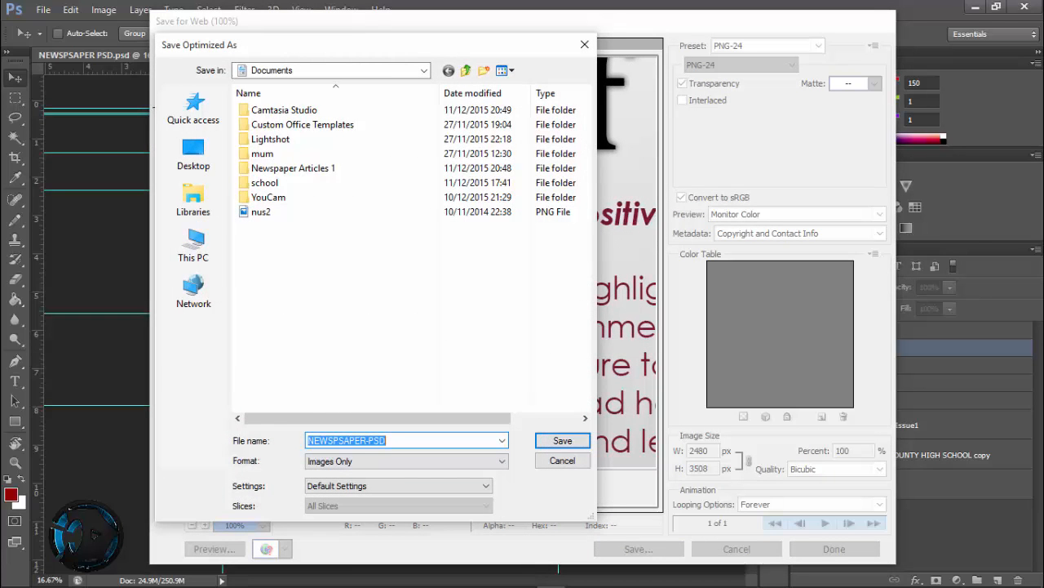
pyautogui.click(367, 440)
pyautogui.write('pg')
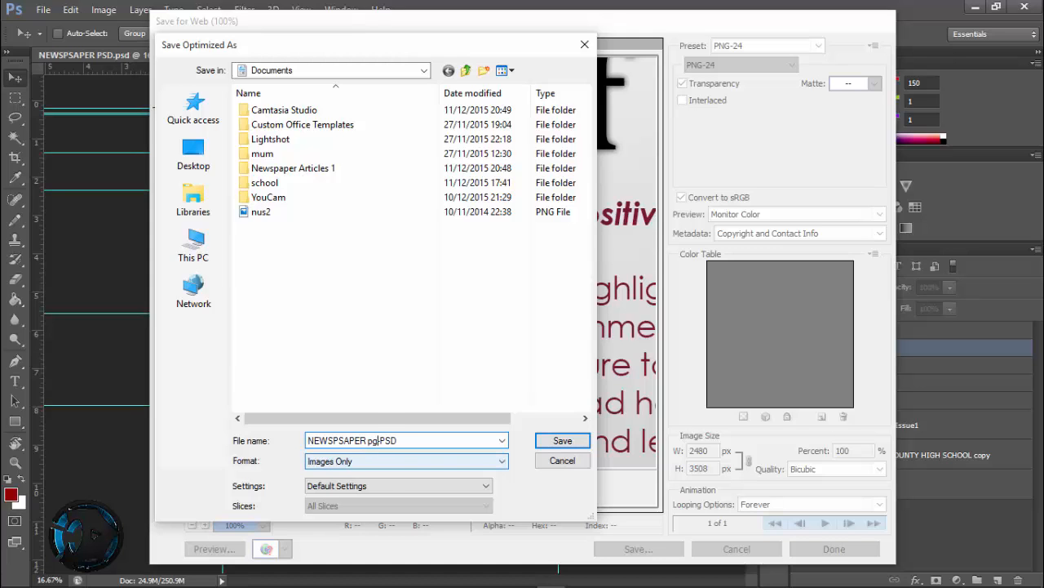
pyautogui.write(' 1')
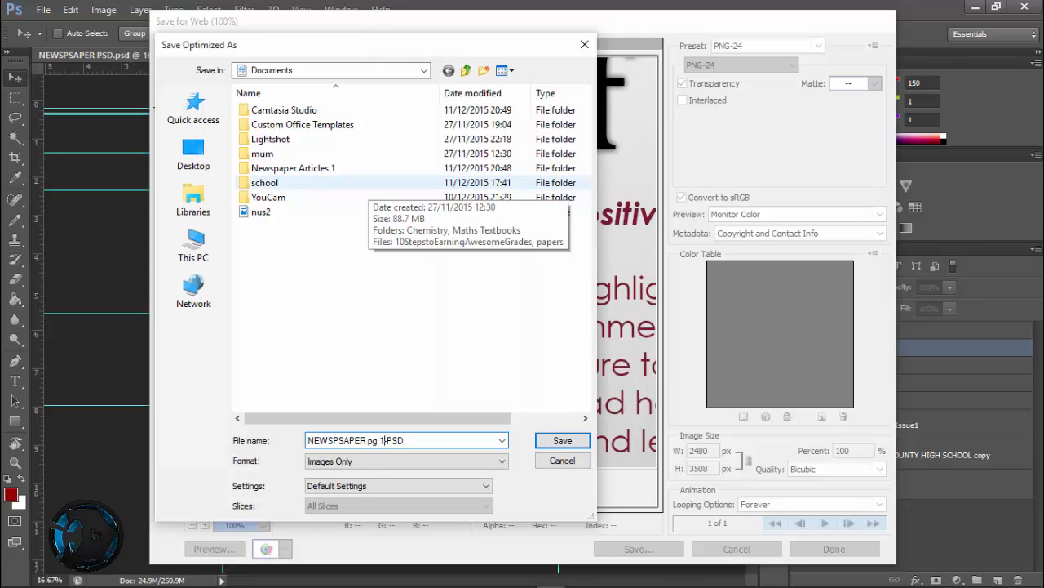
# Create a folder named "Final copy" inside Newspaper Articles 1 and open it as the save location
pyautogui.doubleClick(293, 168)
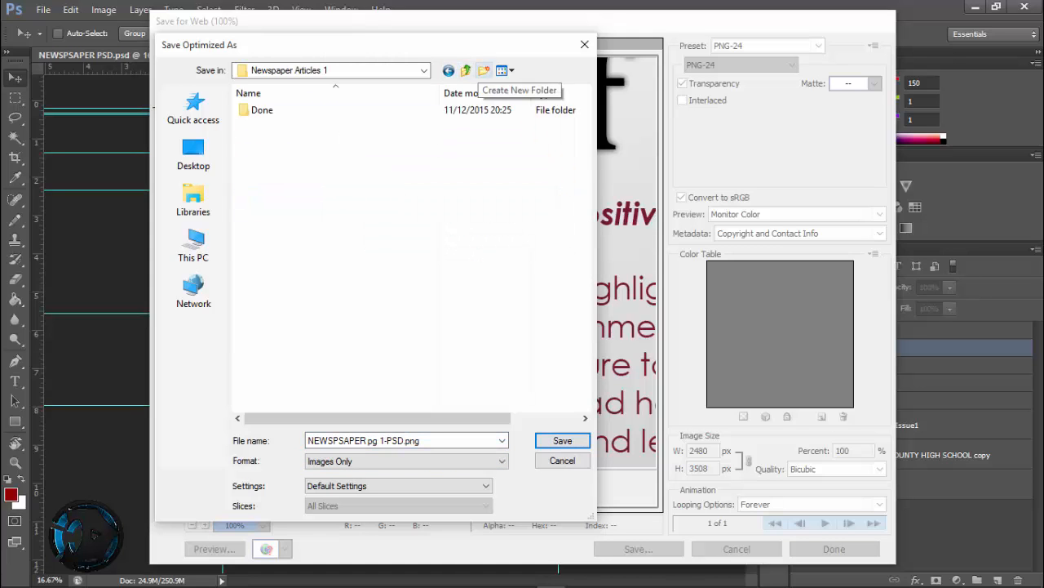
pyautogui.click(484, 70)
pyautogui.write('Final copy')
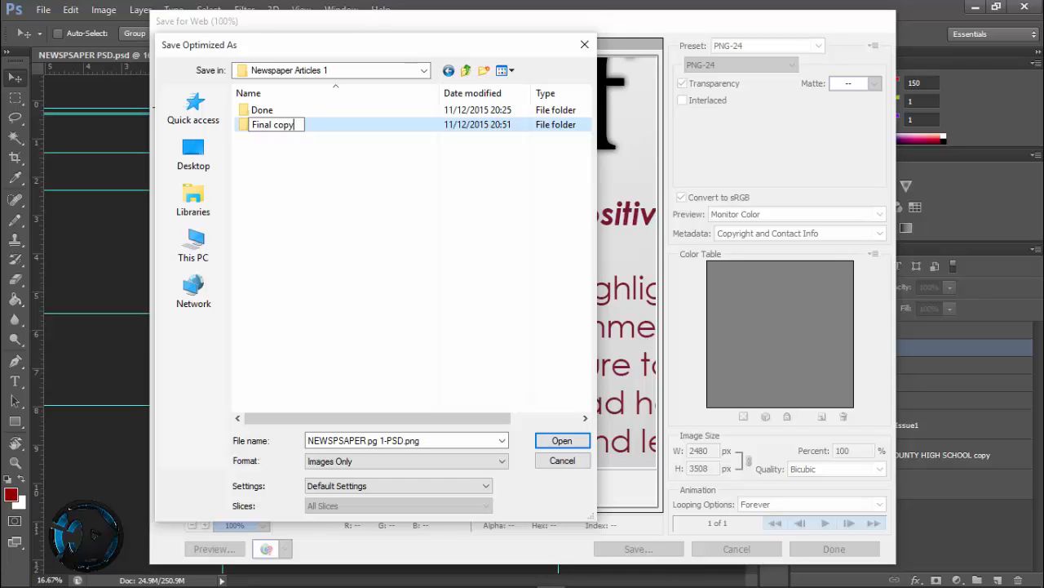
pyautogui.press('Return')
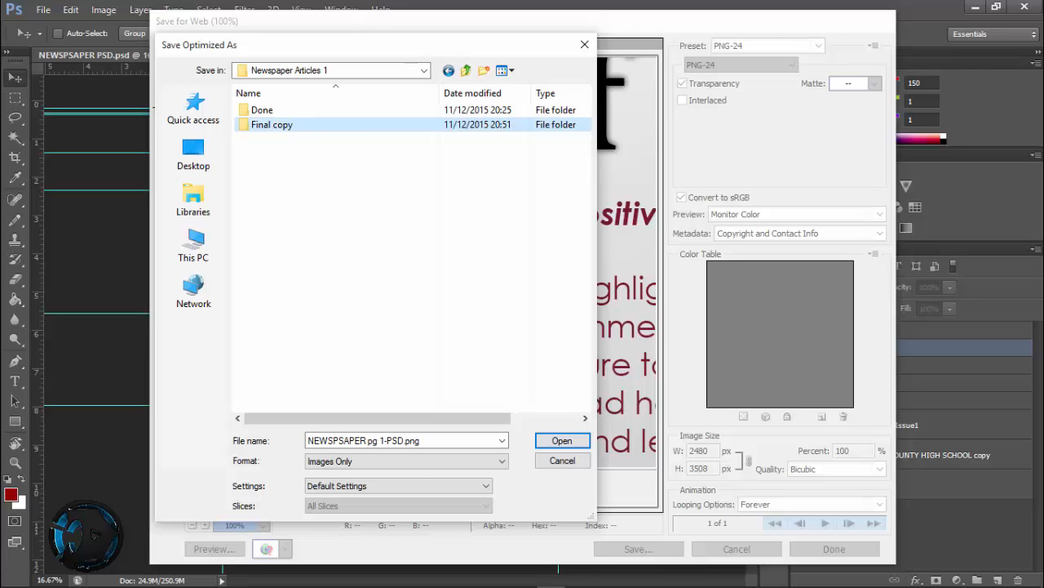
# Save the page 1 image in the Final copy folder, and open the Second Page group as the only visible page in Save for Web
pyautogui.press('Return')
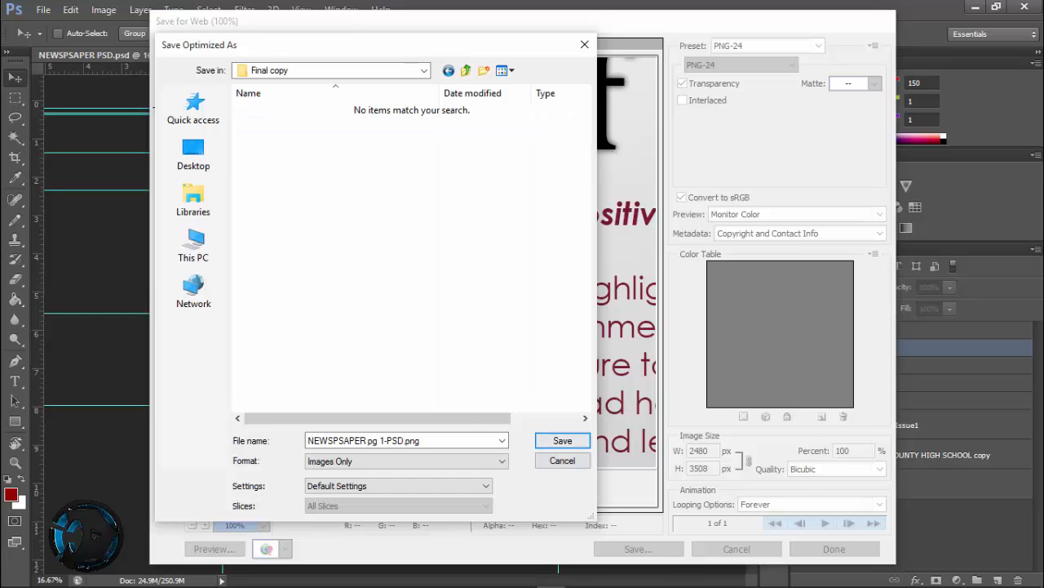
pyautogui.press('Return')
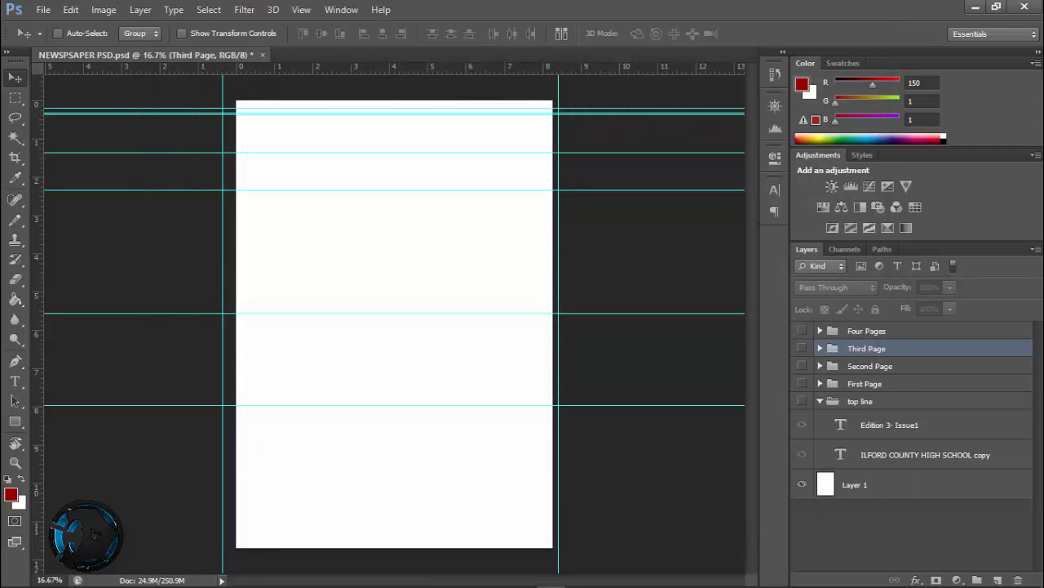
pyautogui.click(803, 366)
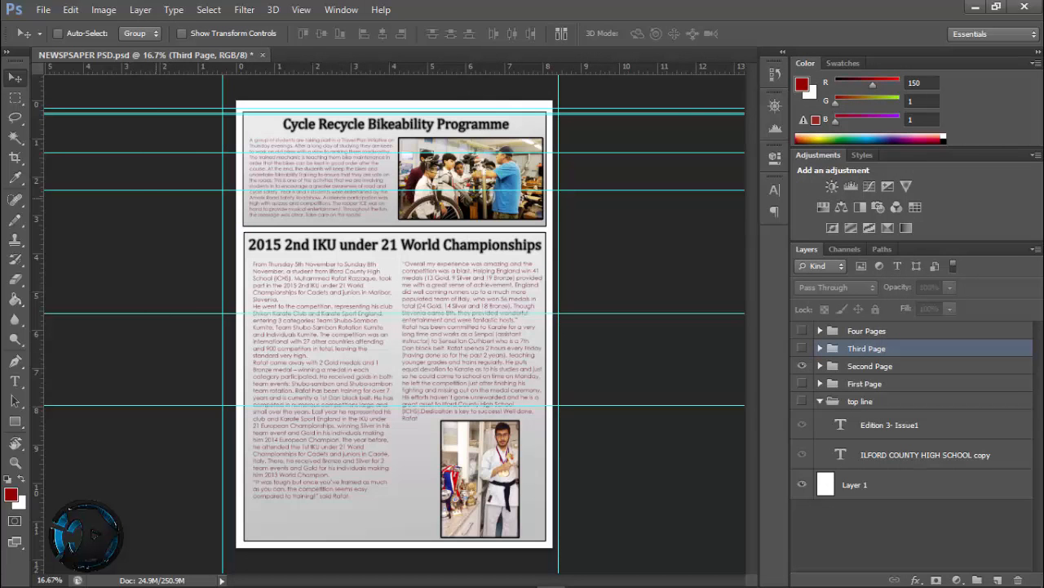
pyautogui.click(43, 9)
pyautogui.click(74, 222)
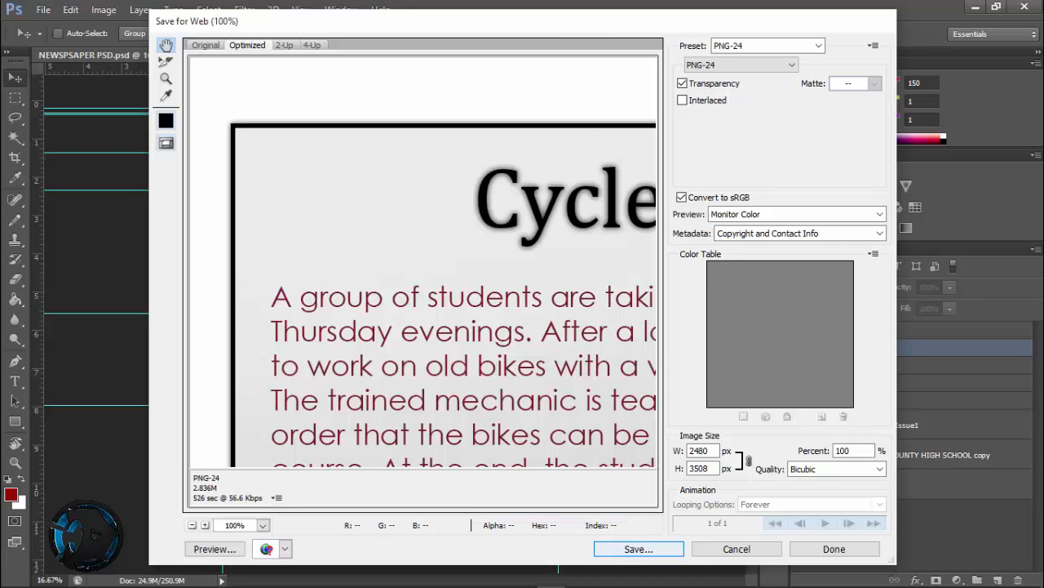
# Save the optimized PNG in the Final copy folder as "NEWSPSAPER- Page 2 PSD"
pyautogui.press('Return')
pyautogui.click(370, 441)
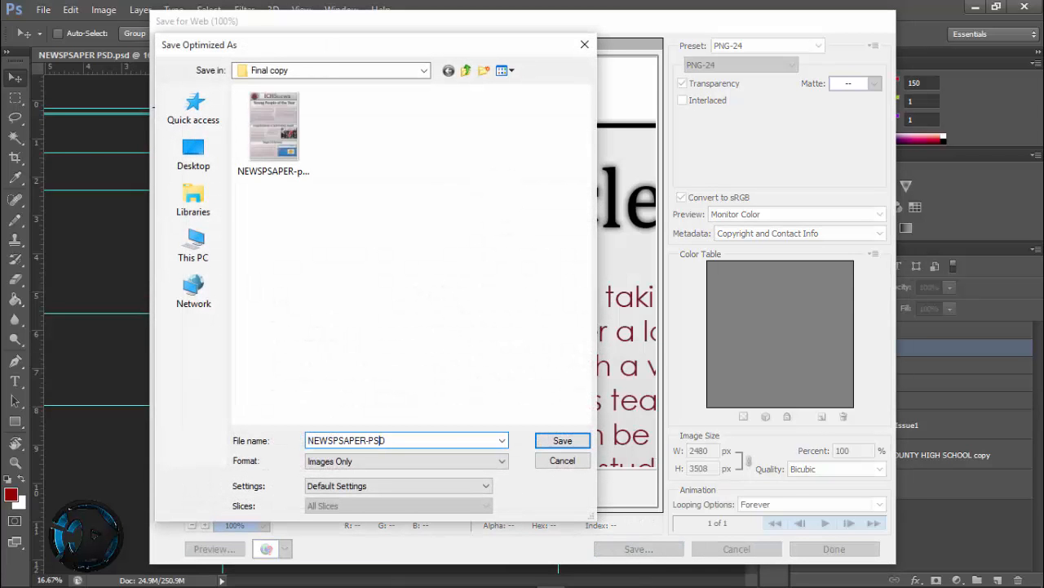
pyautogui.write('Page 2')
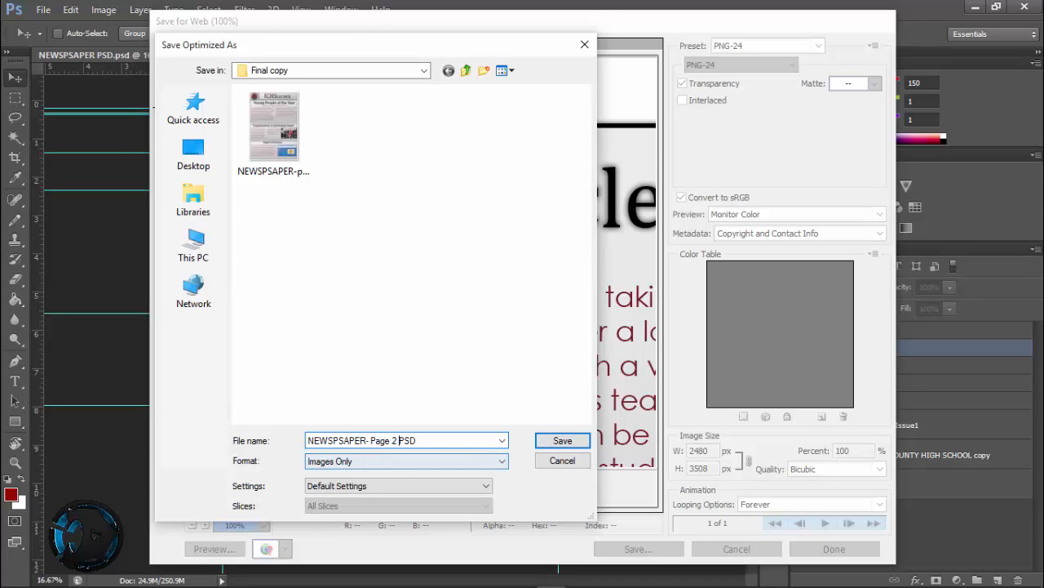
pyautogui.press('BackSpace')
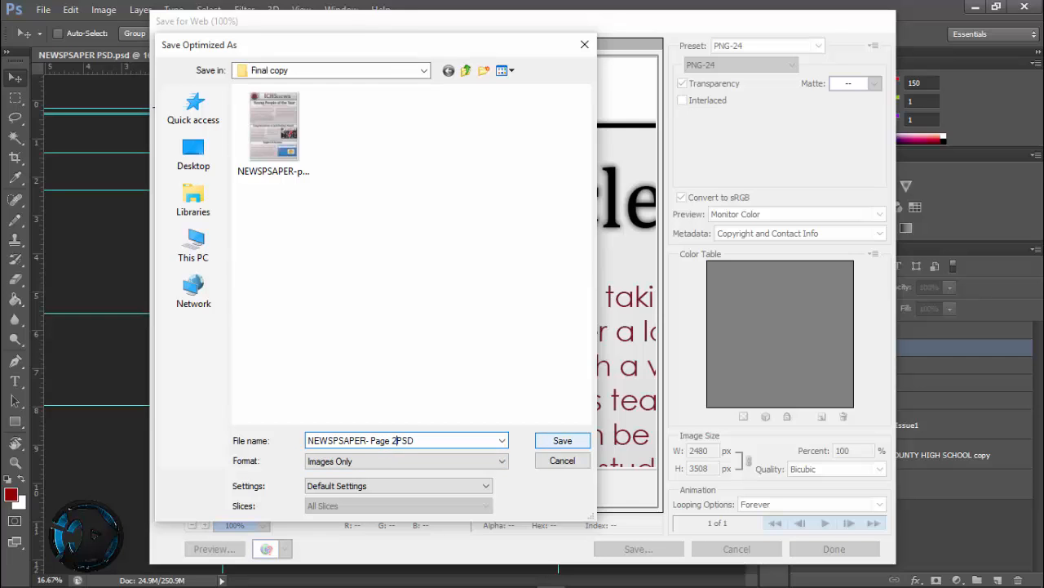
pyautogui.write('.')
pyautogui.press('BackSpace')
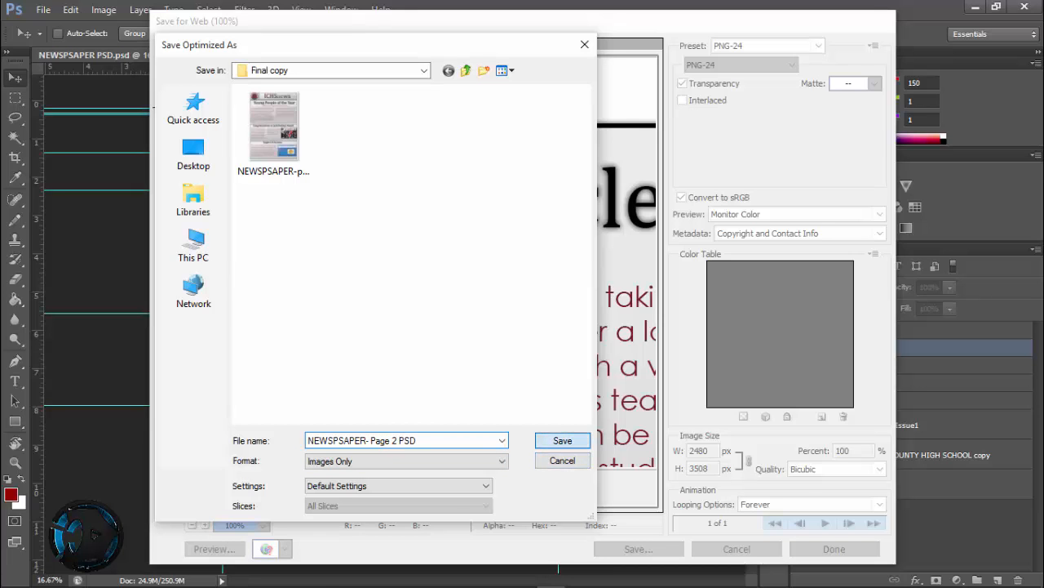
pyautogui.press('Return')
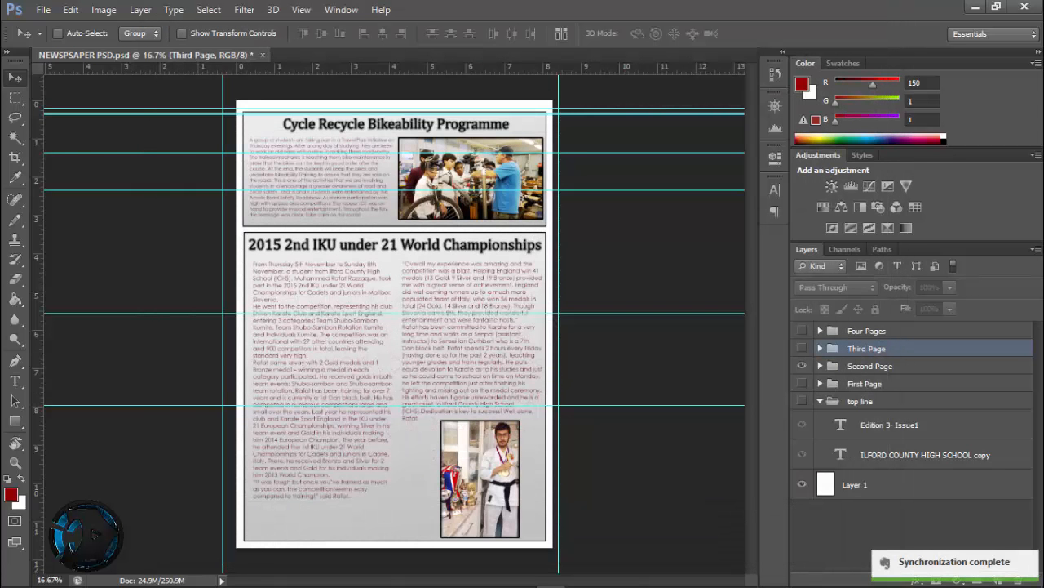
# Hide the Second Page group, make Third Page visible and open it in Save for Web
pyautogui.click(802, 365)
pyautogui.click(802, 347)
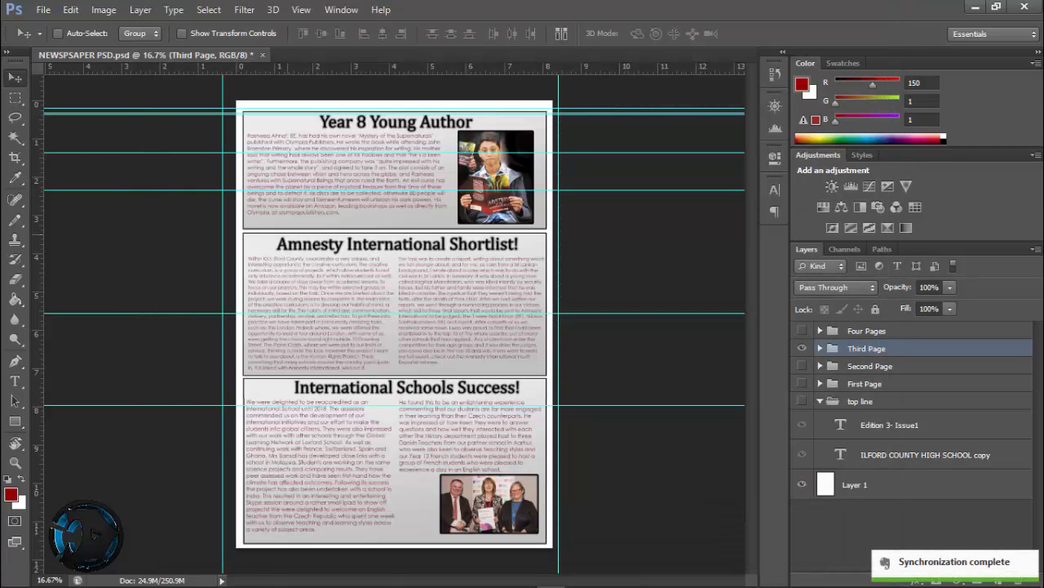
pyautogui.click(44, 8)
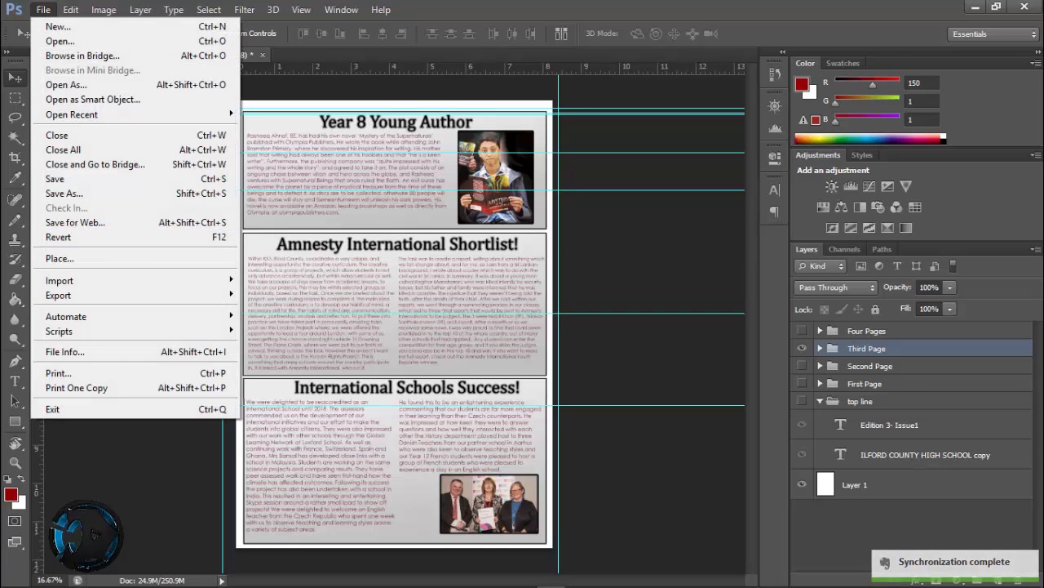
pyautogui.click(75, 222)
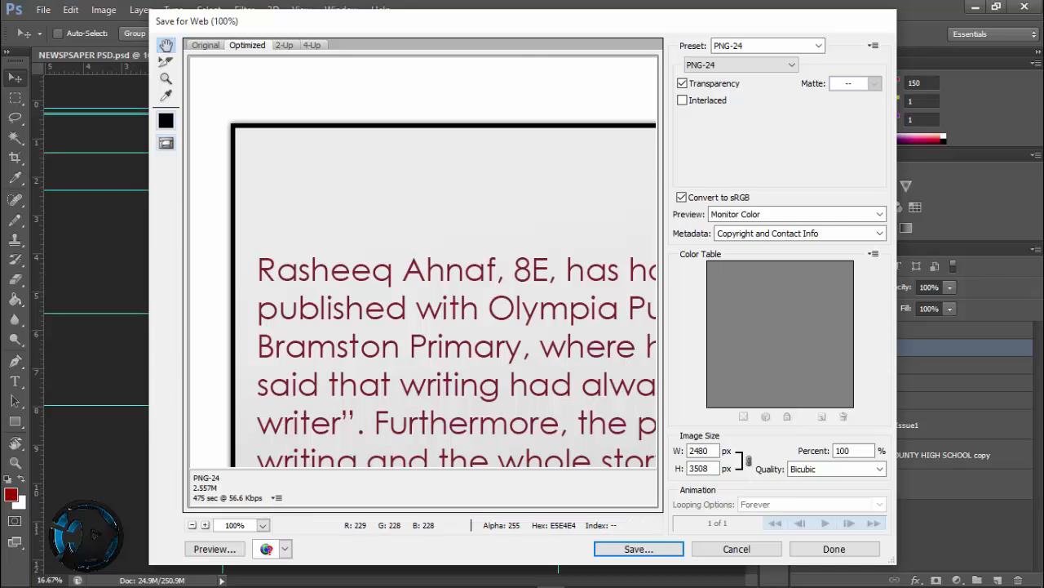
# Save the optimized PNG in Final copy with "page 3" inserted before PSD in its file name, and hide the Third Page group
pyautogui.click(639, 549)
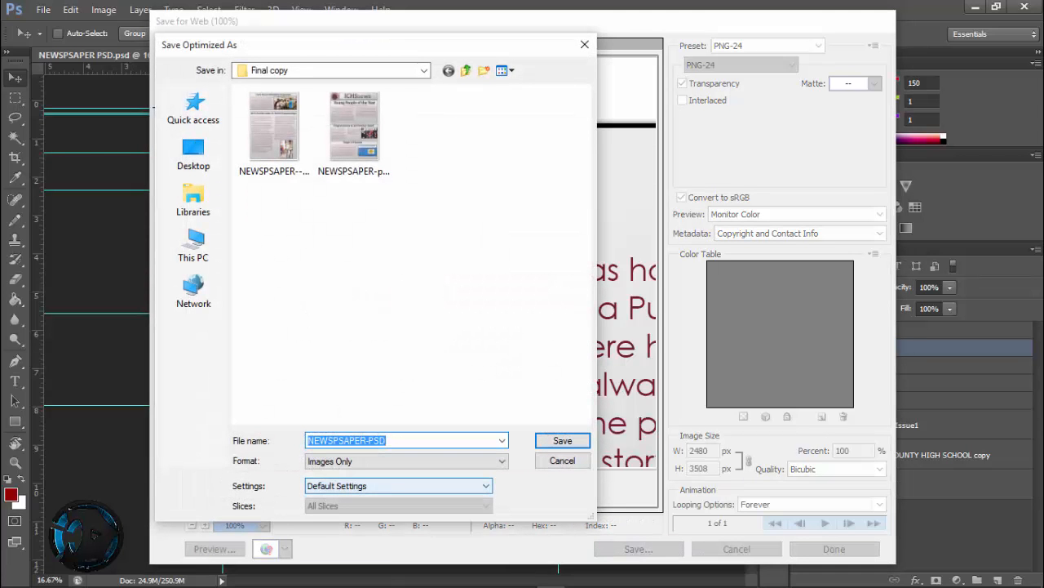
pyautogui.click(367, 440)
pyautogui.write('-page ')
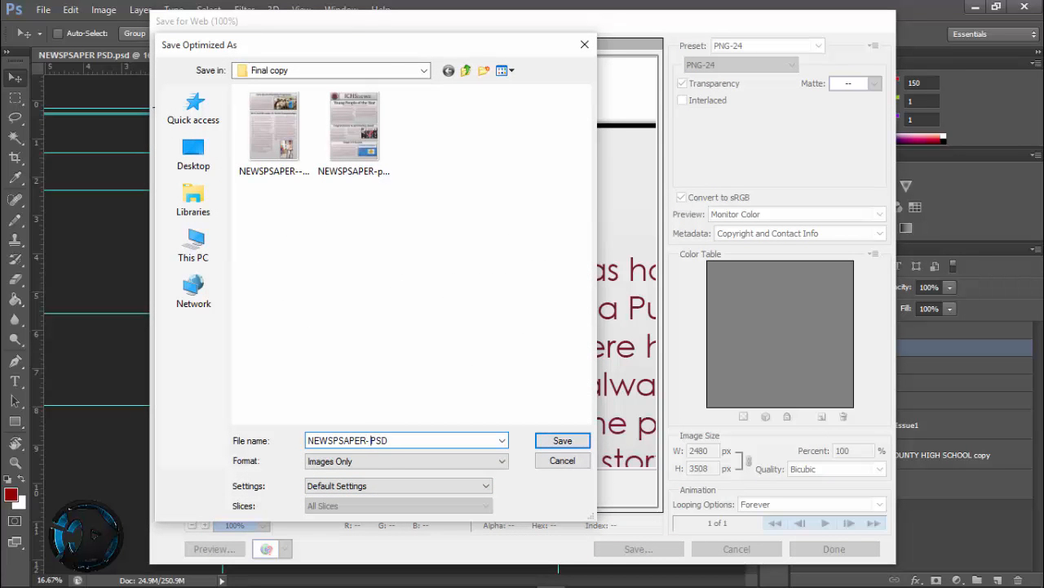
pyautogui.write('3')
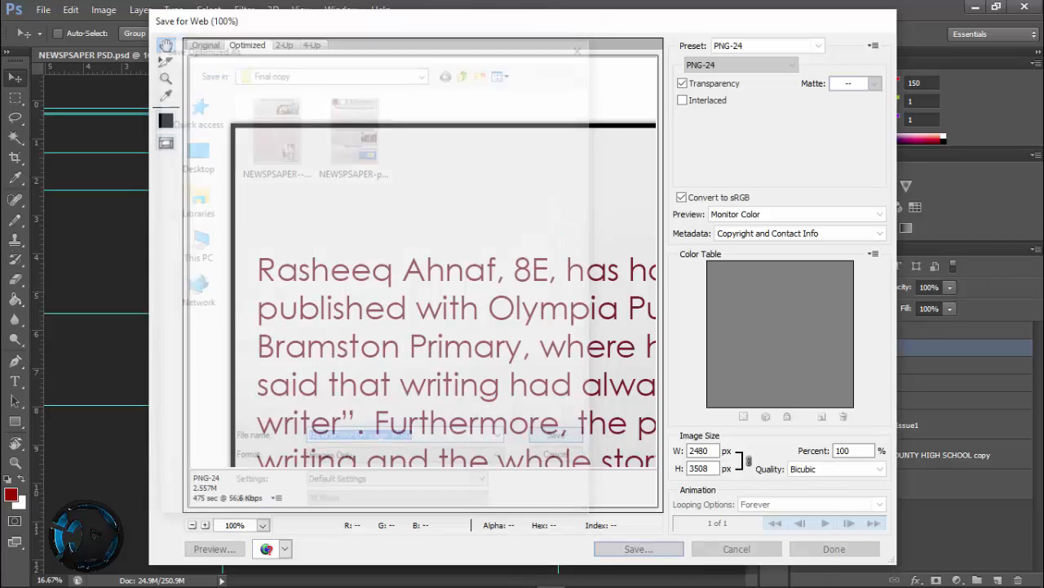
pyautogui.press('Return')
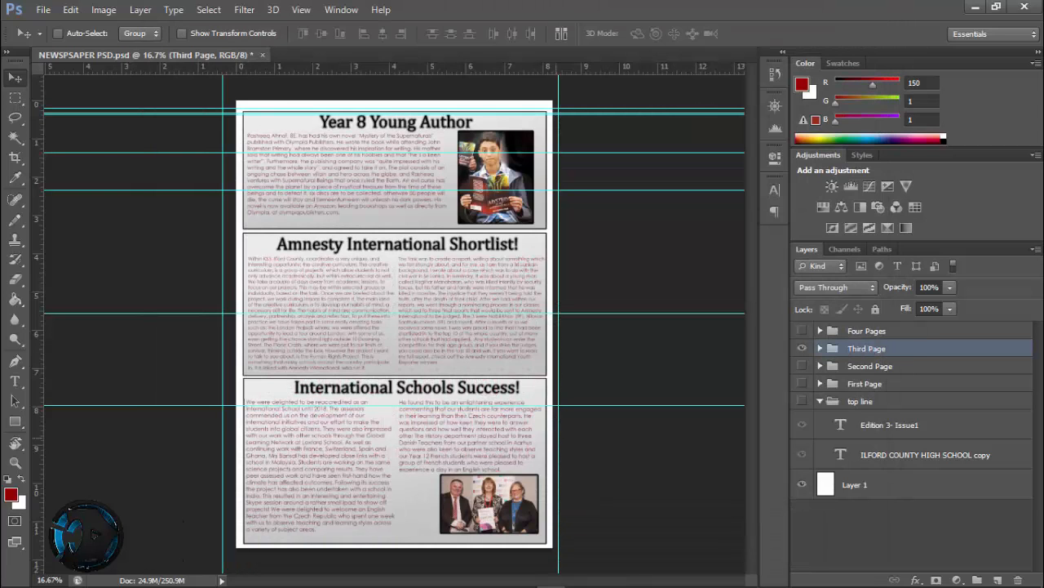
pyautogui.click(802, 347)
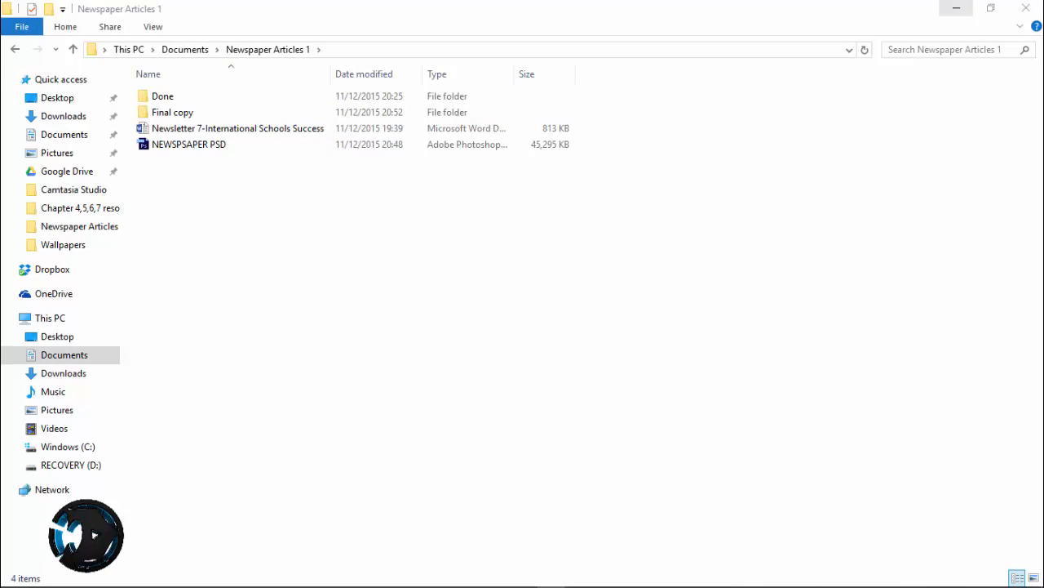
# Switch to File Explorer, open the Final copy folder inside Newspaper Articles 1 and look over the three exported page images
pyautogui.click(189, 112)
pyautogui.doubleClick(245, 113)
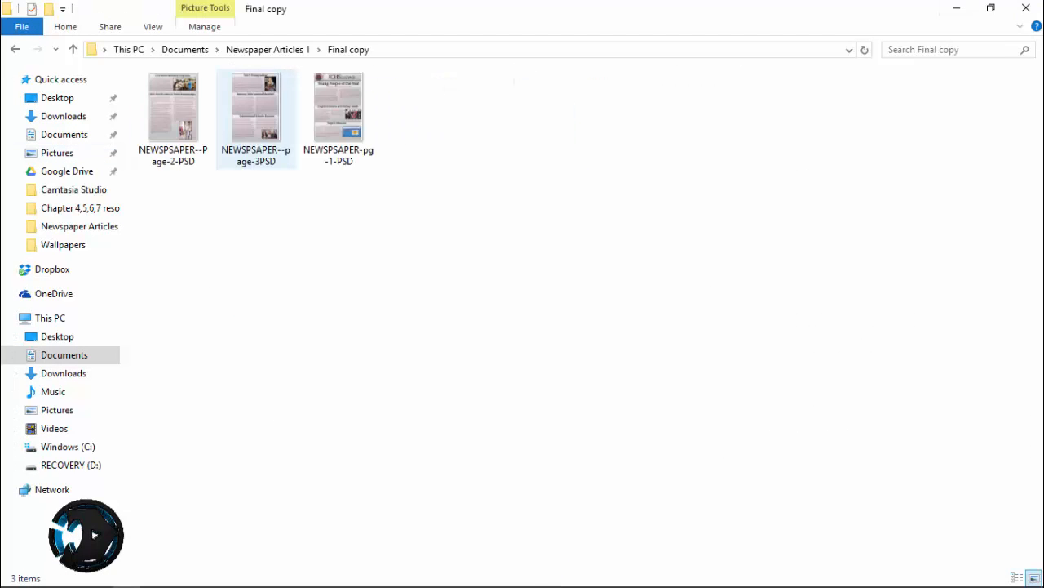
pyautogui.click(184, 116)
pyautogui.click(256, 117)
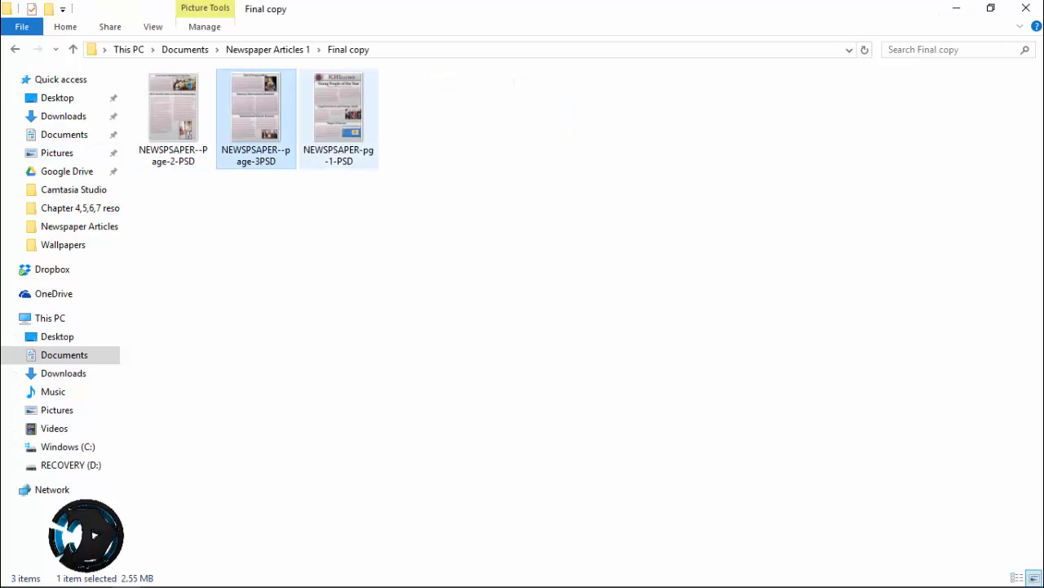
pyautogui.click(339, 117)
pyautogui.click(174, 116)
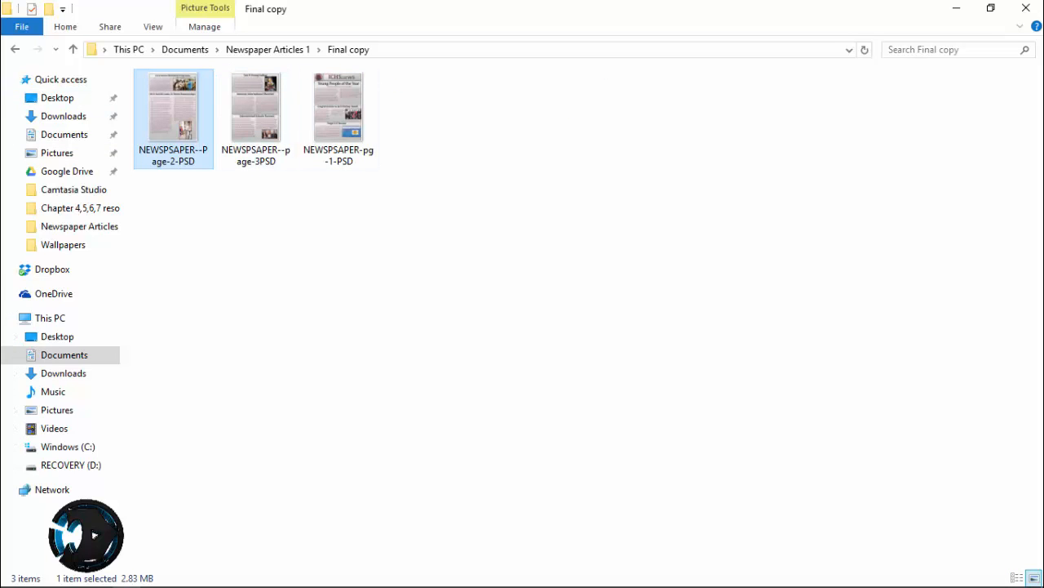
# Check the page 2 image's file type in its Properties and close them
pyautogui.rightClick(182, 88)
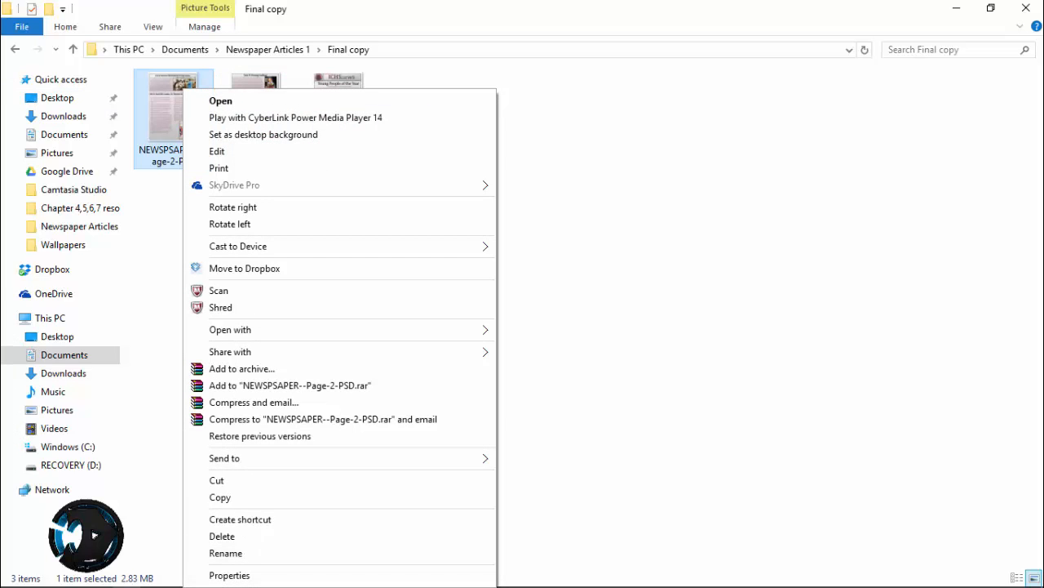
pyautogui.press('Return')
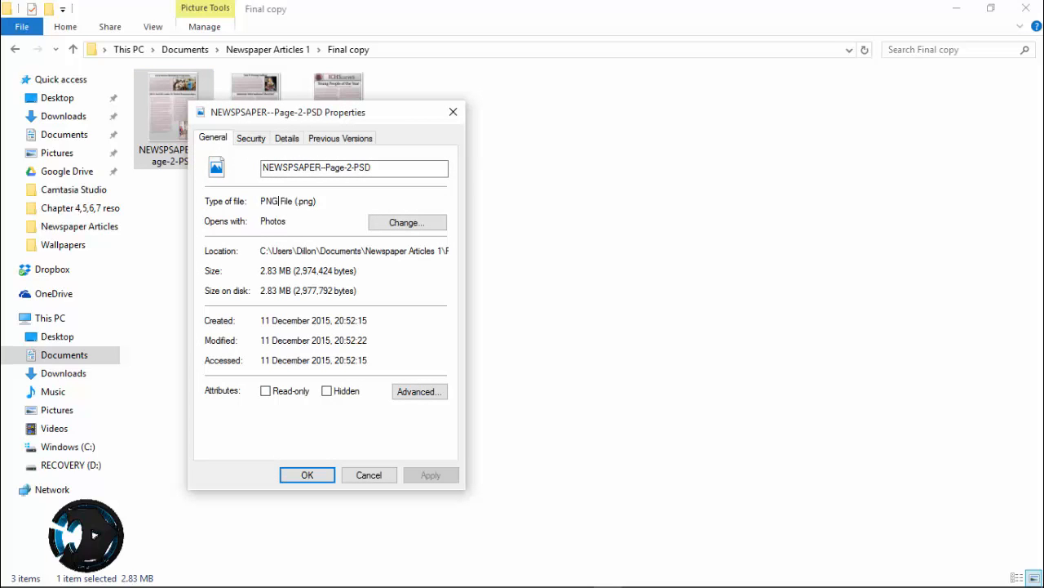
pyautogui.click(453, 112)
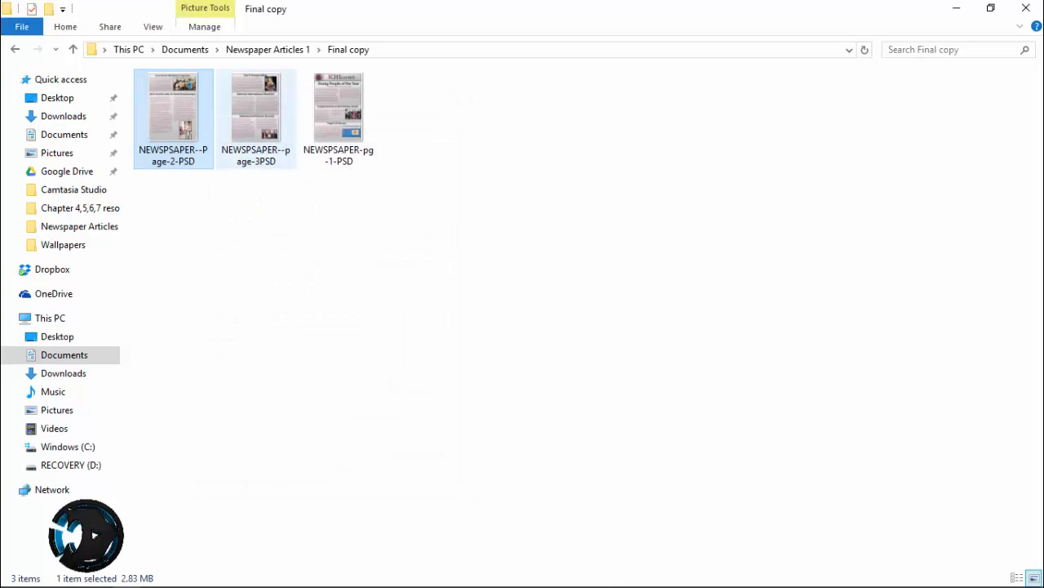
# Open the page 2 image from the Final copy folder with Photos
pyautogui.doubleClick(173, 119)
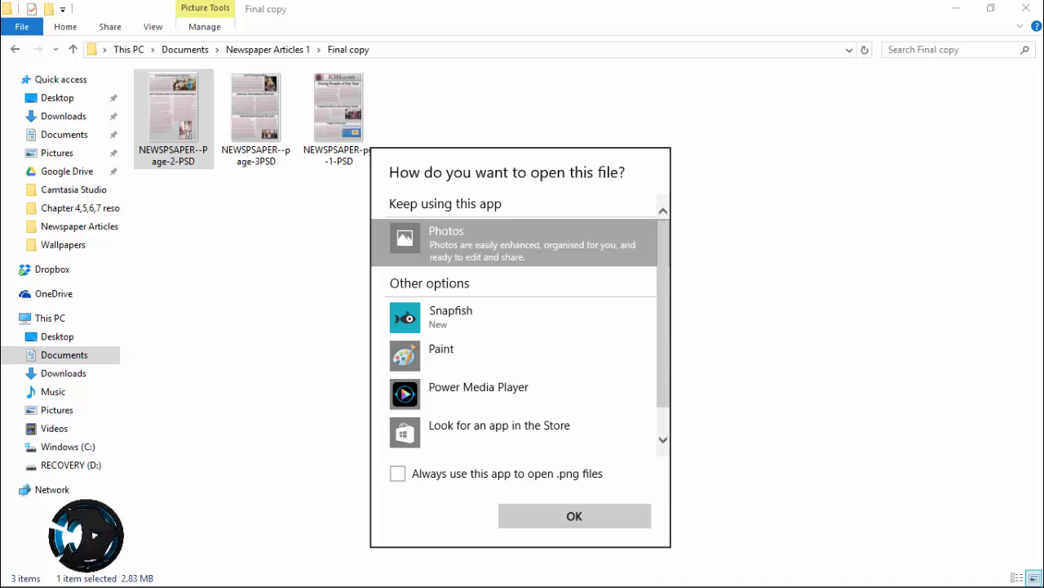
pyautogui.moveTo(664, 326); pyautogui.dragTo(663, 321)
pyautogui.click(574, 515)
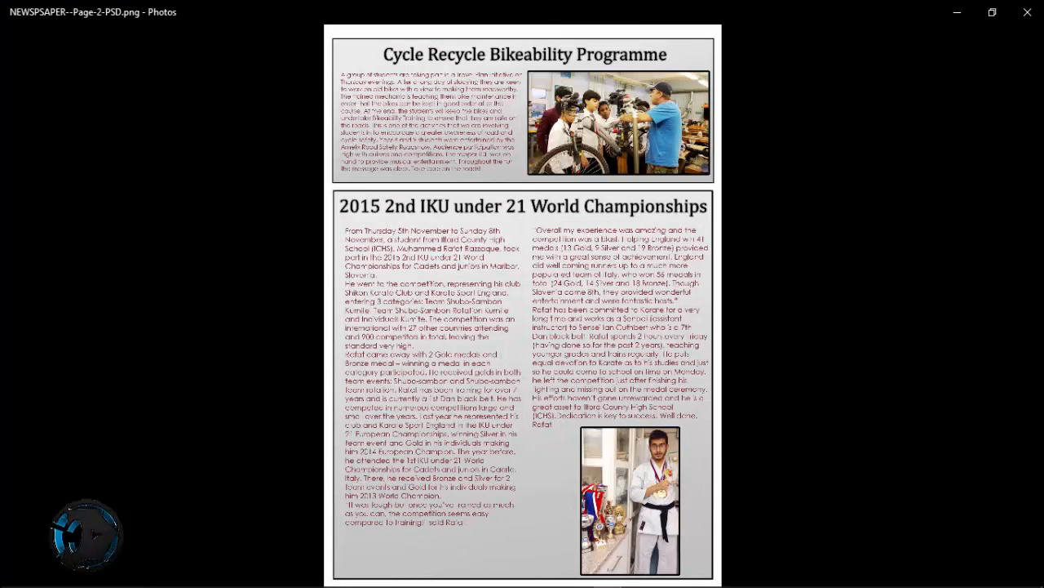
# Leaf back and forth through the three exported newspaper pages to examine their layout, and close the viewer
pyautogui.press('Right')
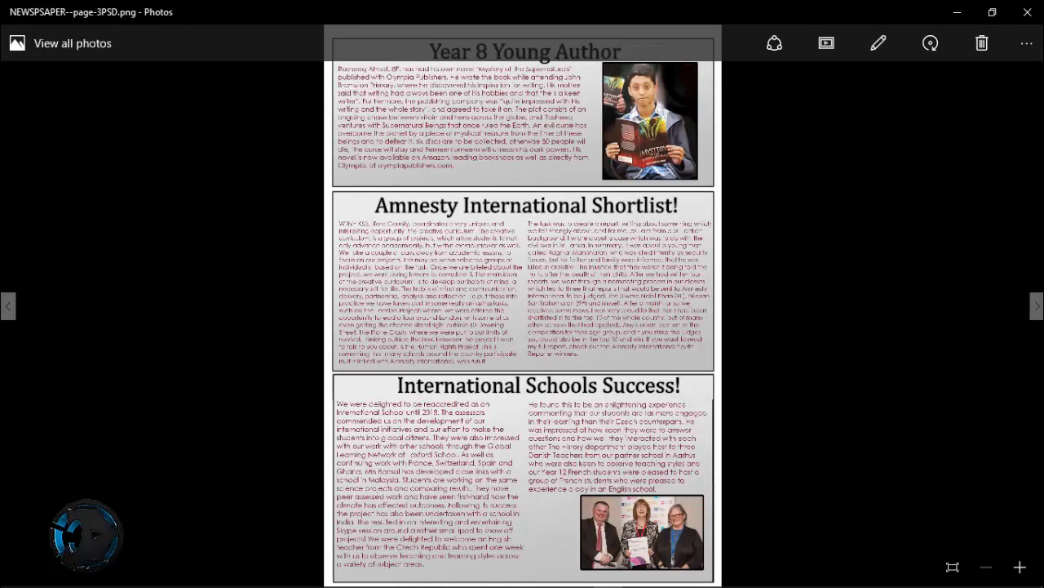
pyautogui.press('Right')
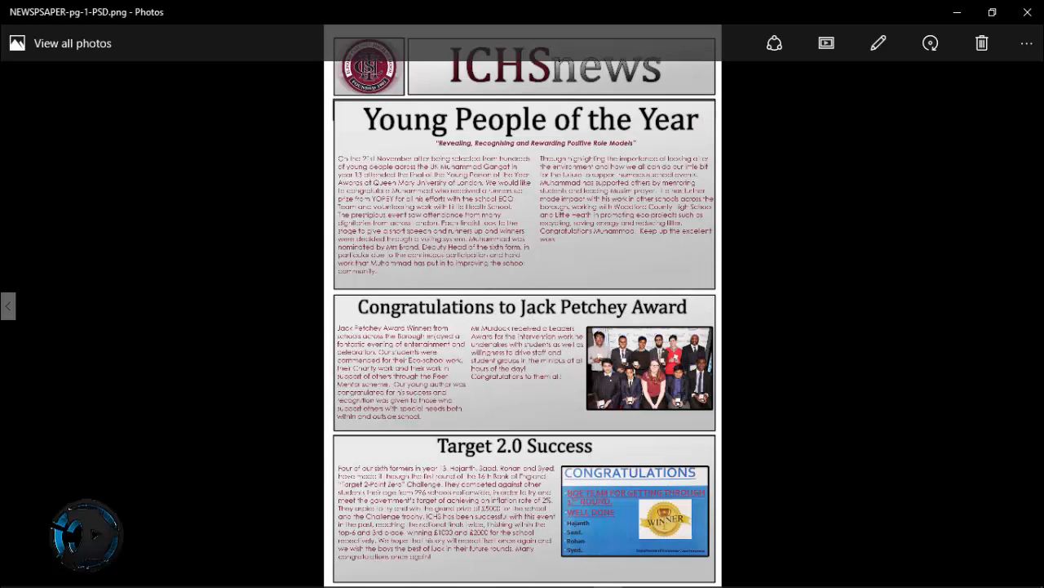
pyautogui.press('Left')
pyautogui.press('Left')
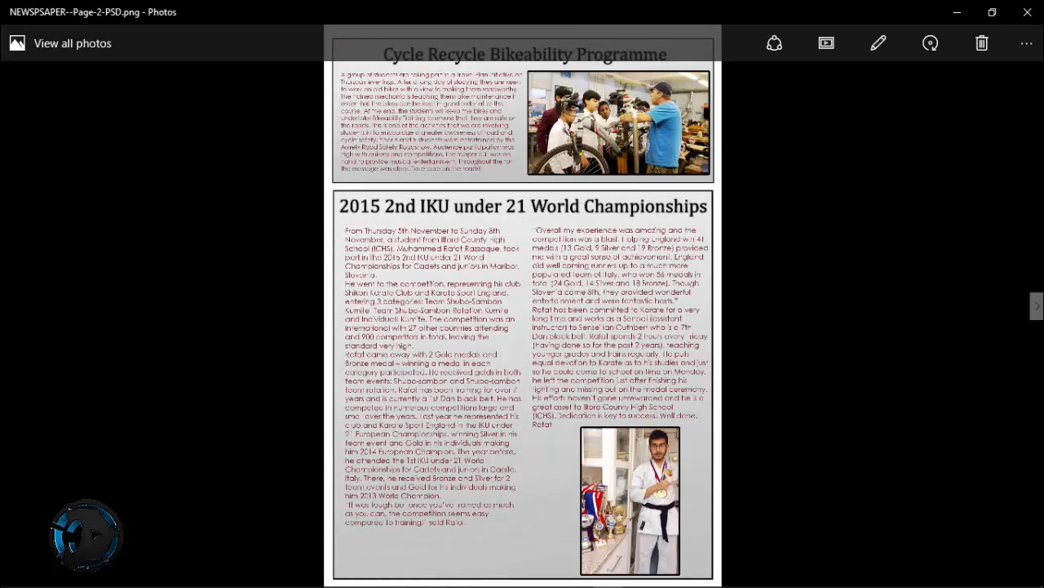
pyautogui.press('Right')
pyautogui.press('Right')
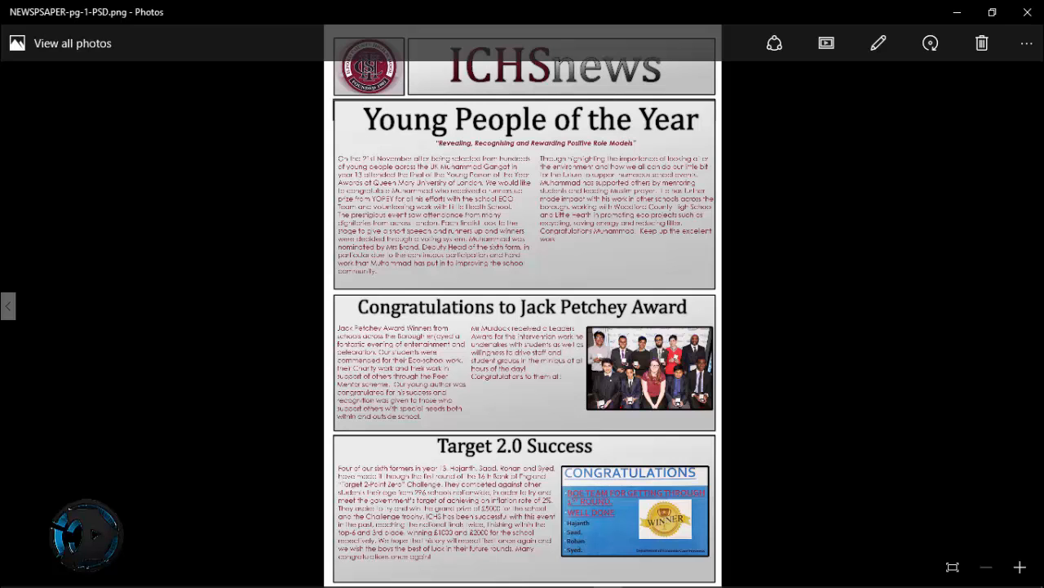
pyautogui.press('Left')
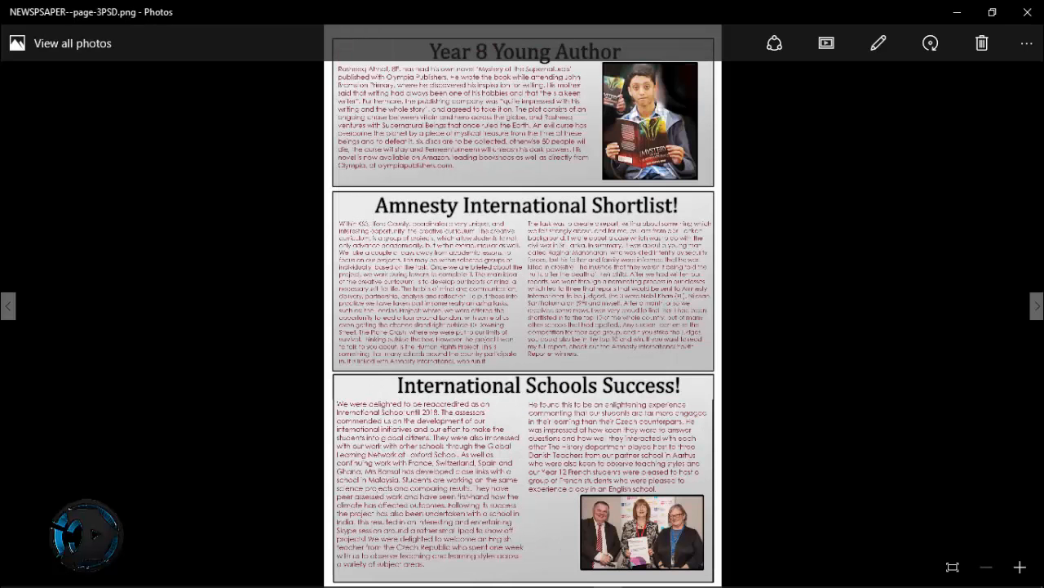
pyautogui.press('Left')
pyautogui.press('Right')
pyautogui.press('Right')
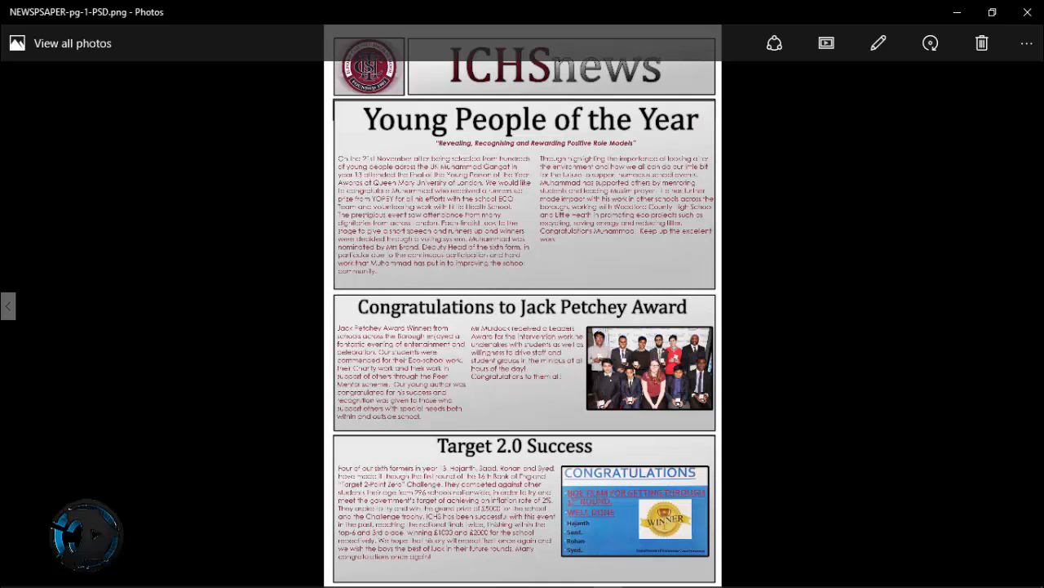
pyautogui.click(1027, 12)
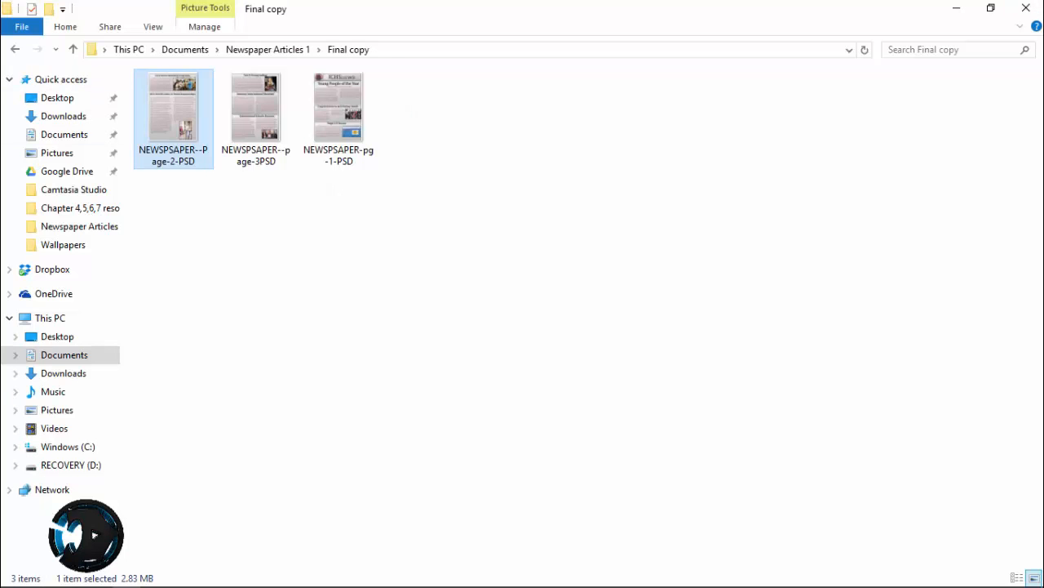
# Go up to the Newspaper Articles 1 folder, switch to Photoshop and make the First Page group visible
pyautogui.hotkey('alt', 'Up')
pyautogui.hotkey('alt', 'Tab')
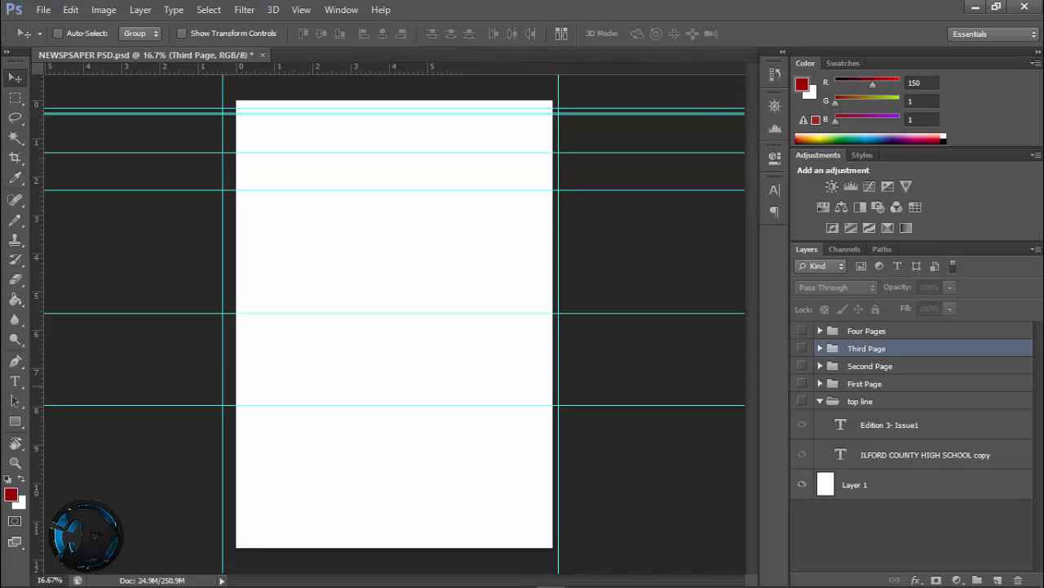
pyautogui.click(802, 382)
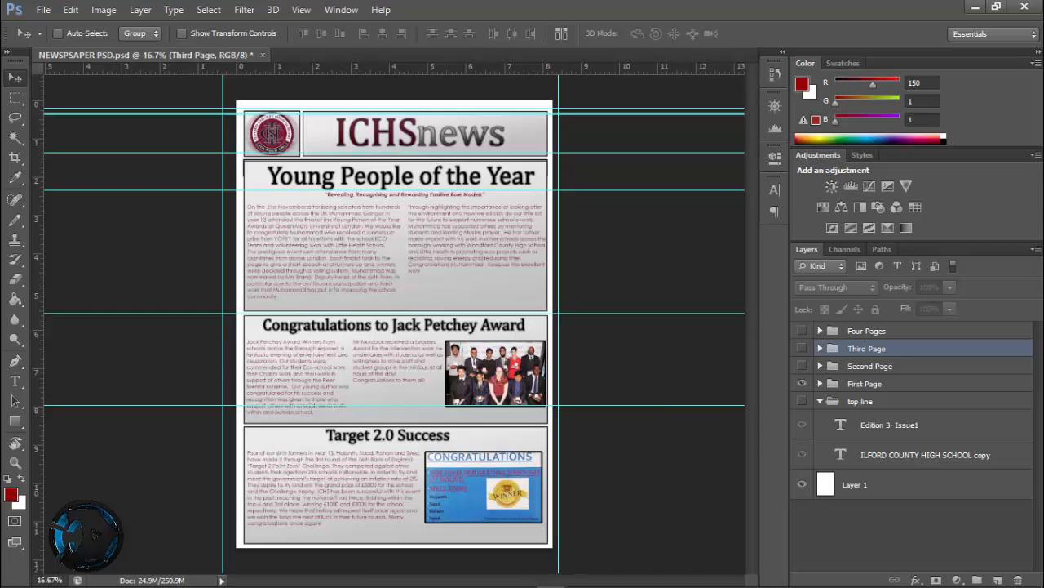
# Save the layered document in Photoshop format as "NEWSPSAPER PSD Editable" in Newspaper Articles 1, keeping layers and maximum compatibility
pyautogui.click(42, 9)
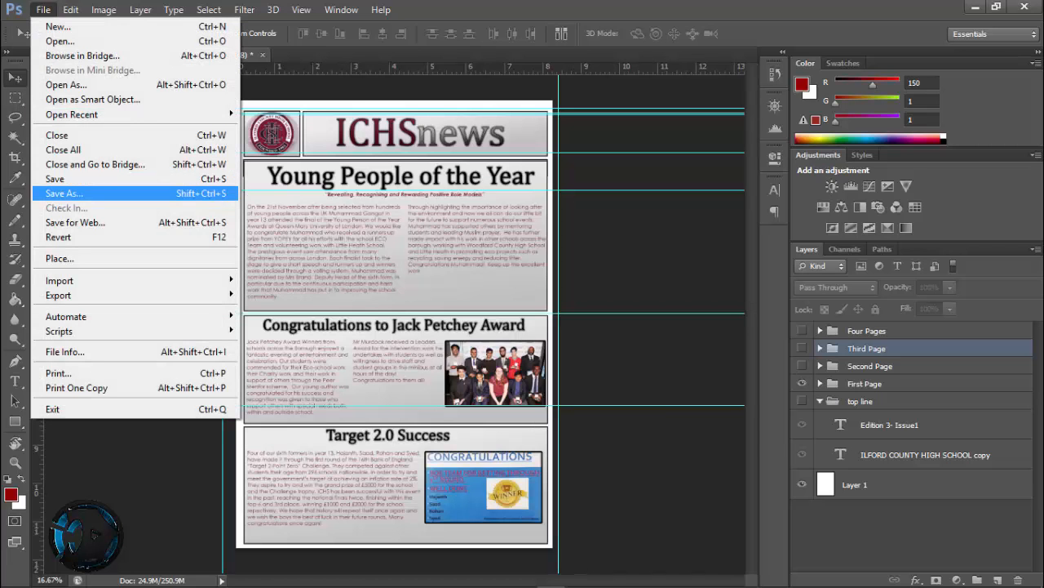
pyautogui.click(66, 194)
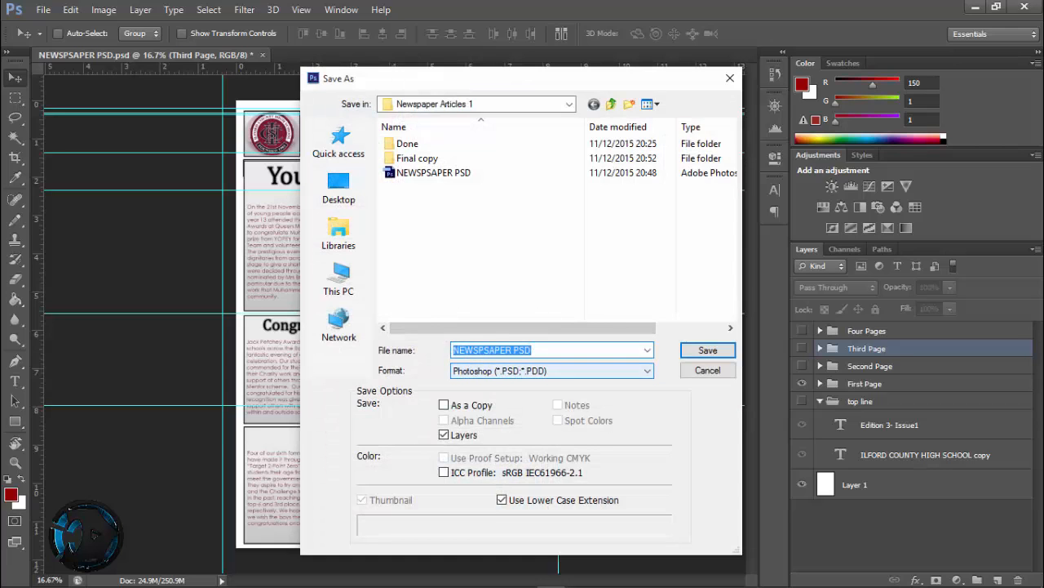
pyautogui.click(571, 350)
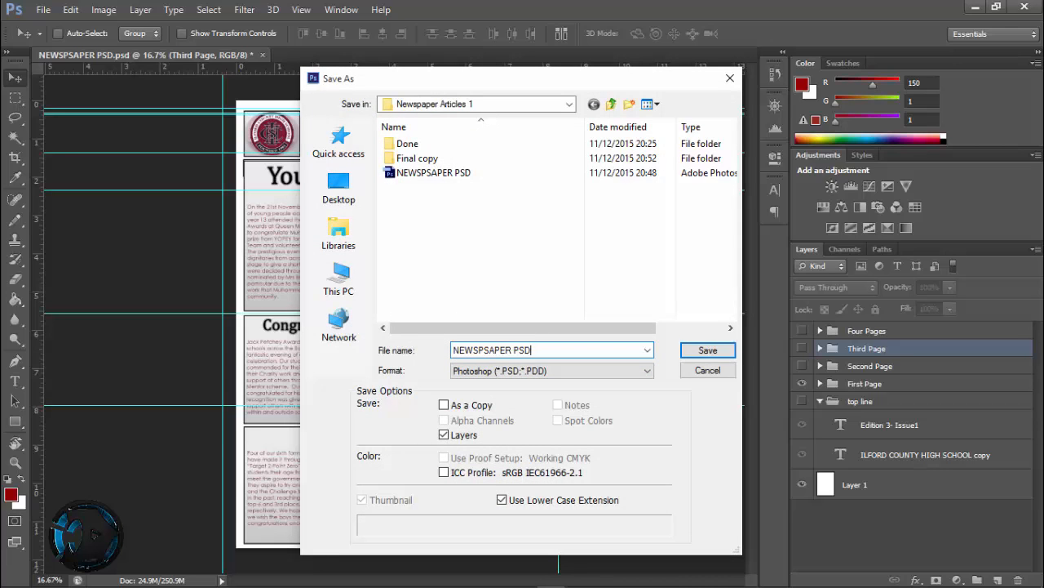
pyautogui.write('Editable')
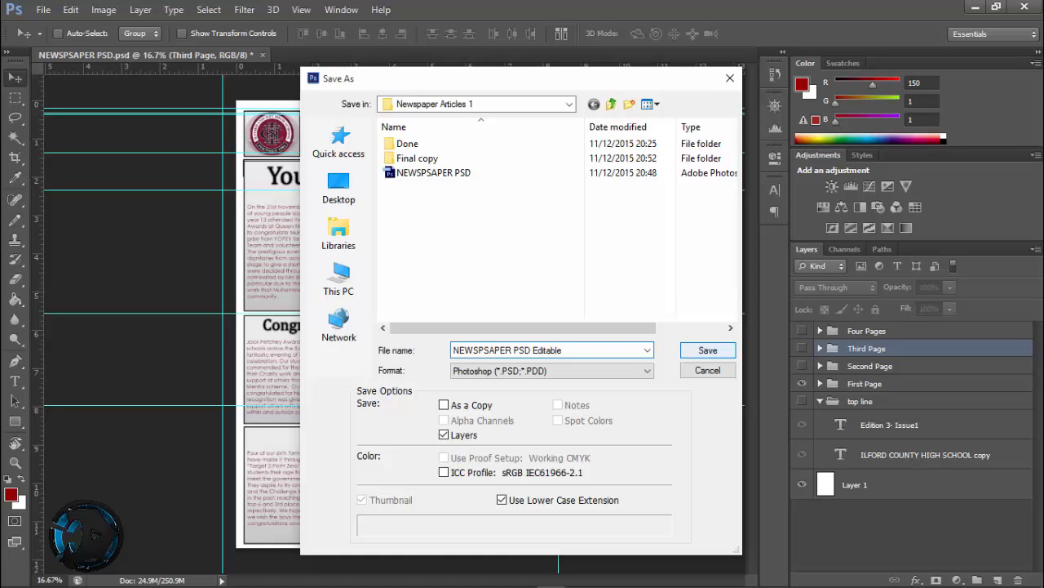
pyautogui.press('Return')
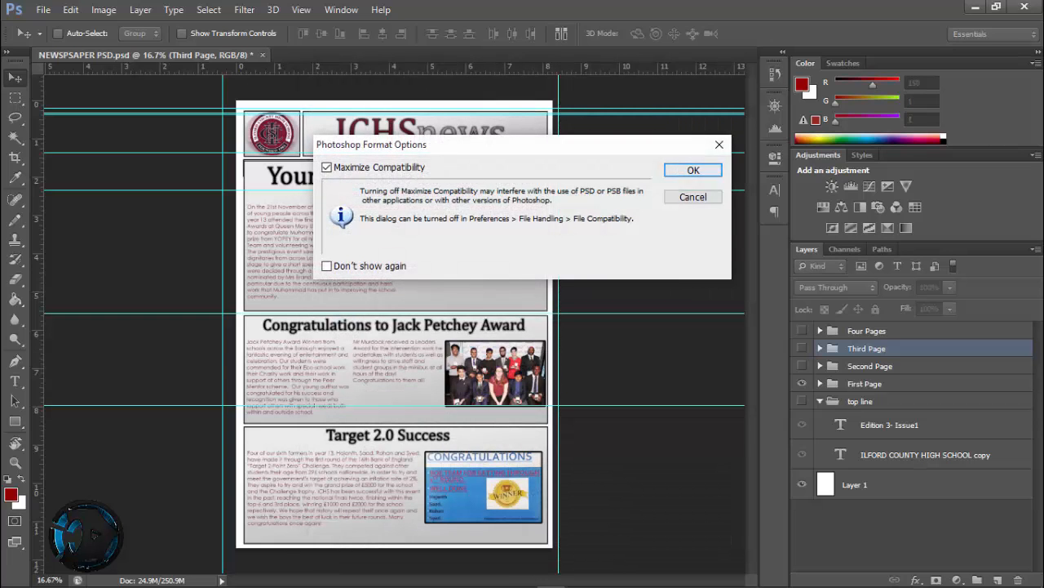
pyautogui.click(687, 168)
# Quit Photoshop and select the NEWSPSAPER PSD Editable file in the Newspaper Articles 1 folder
pyautogui.click(1024, 6)
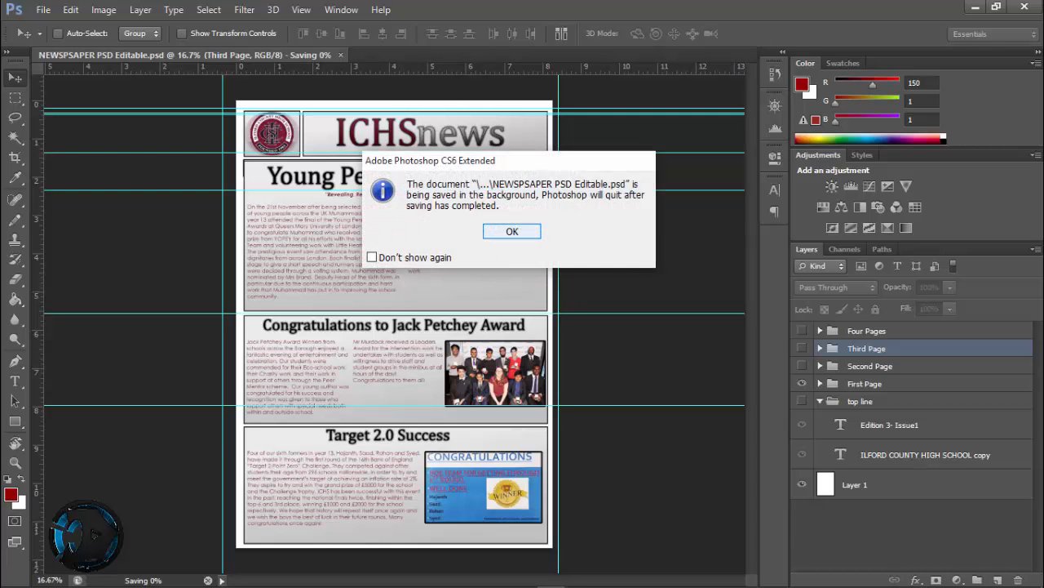
pyautogui.press('Return')
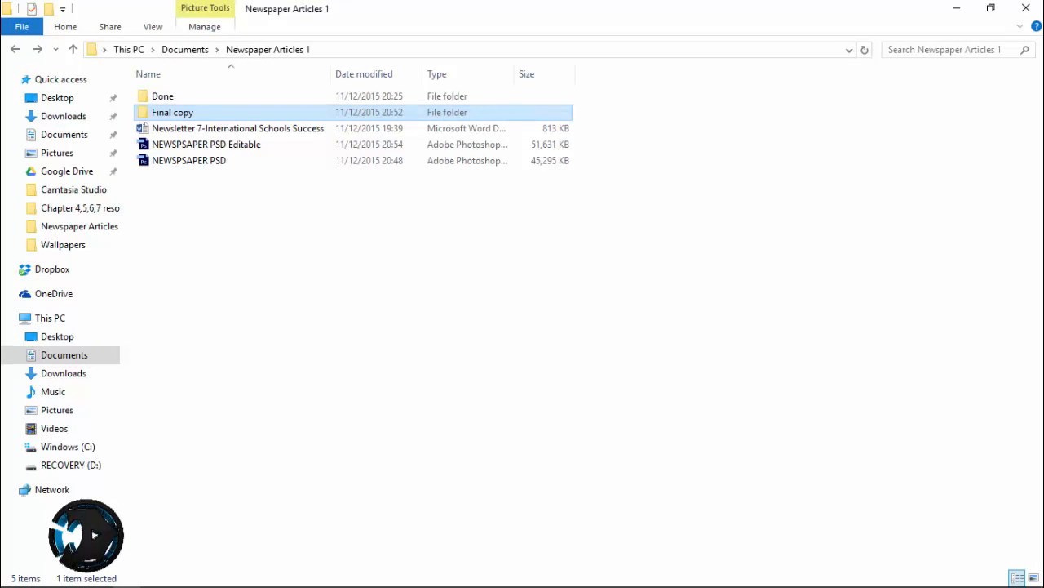
pyautogui.click(189, 145)
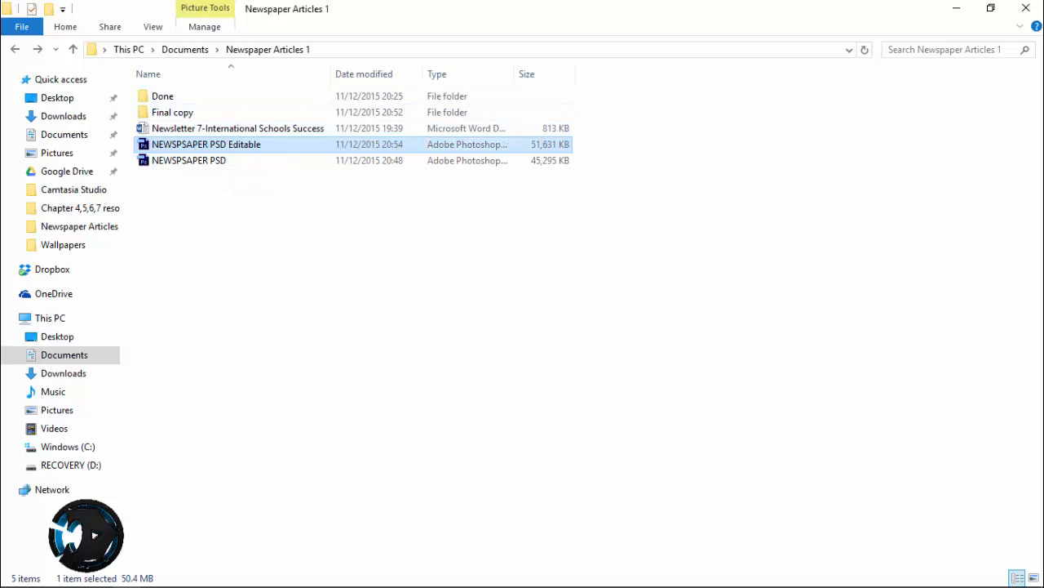
# Open the Final copy folder and check the page 2 image's file type in its Properties, closing them after reading
pyautogui.doubleClick(233, 113)
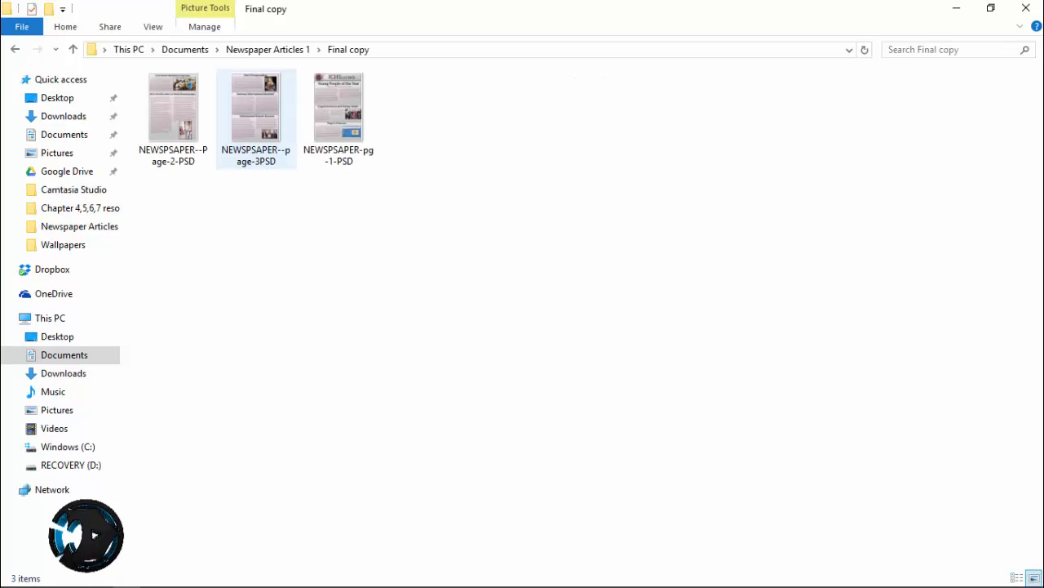
pyautogui.click(174, 118)
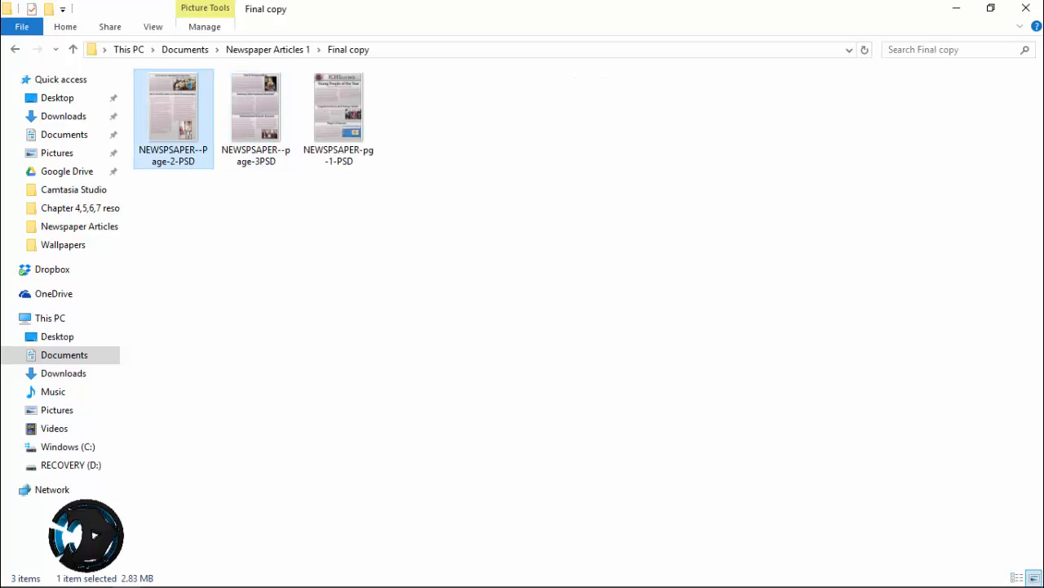
pyautogui.rightClick(201, 88)
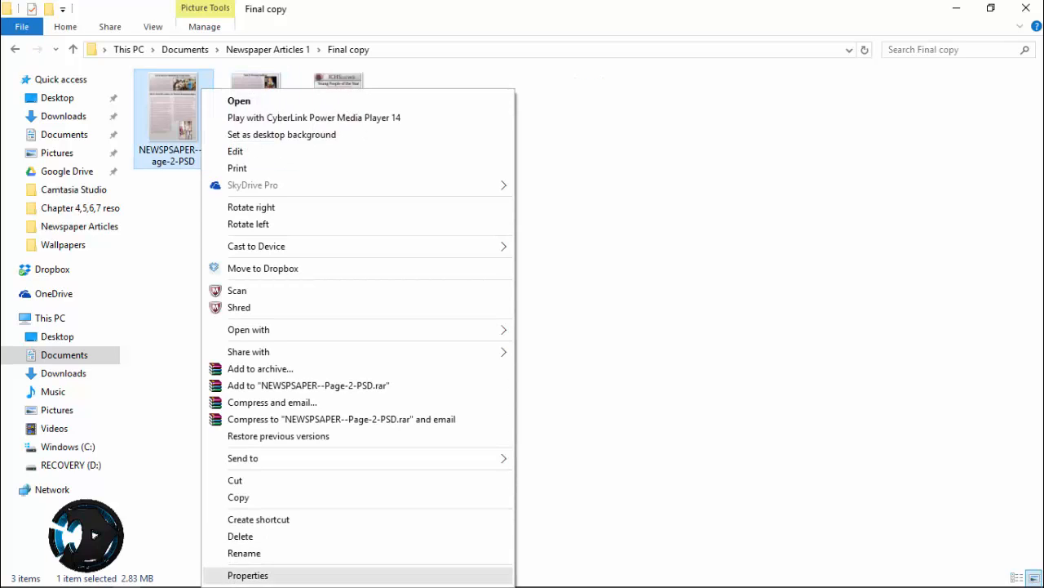
pyautogui.click(248, 575)
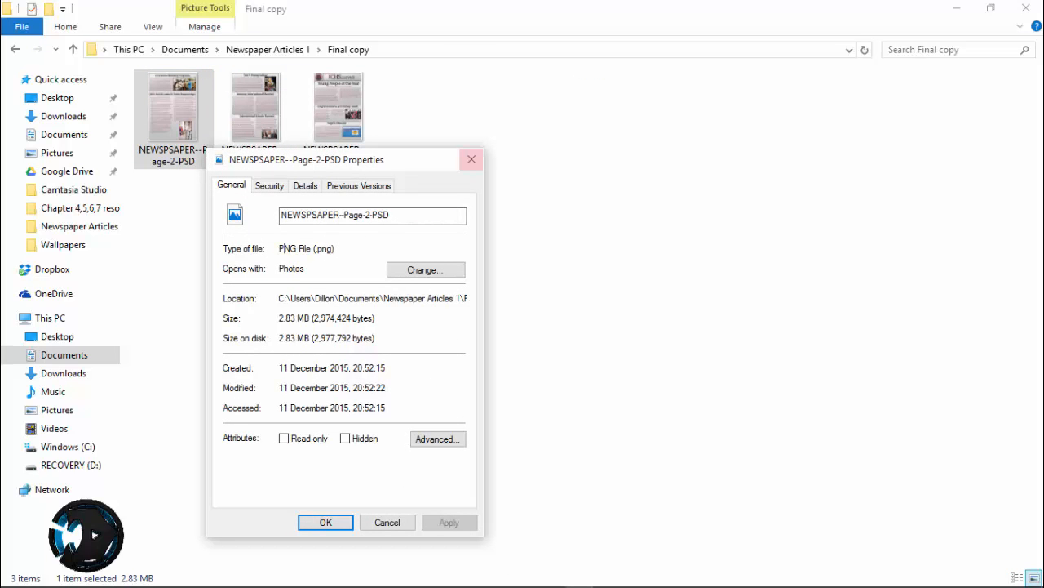
pyautogui.click(472, 160)
# Return to Newspaper Articles 1 and check the NEWSPSAPER PSD Editable file's type in its Properties, closing them after reading
pyautogui.click(15, 49)
pyautogui.click(206, 145)
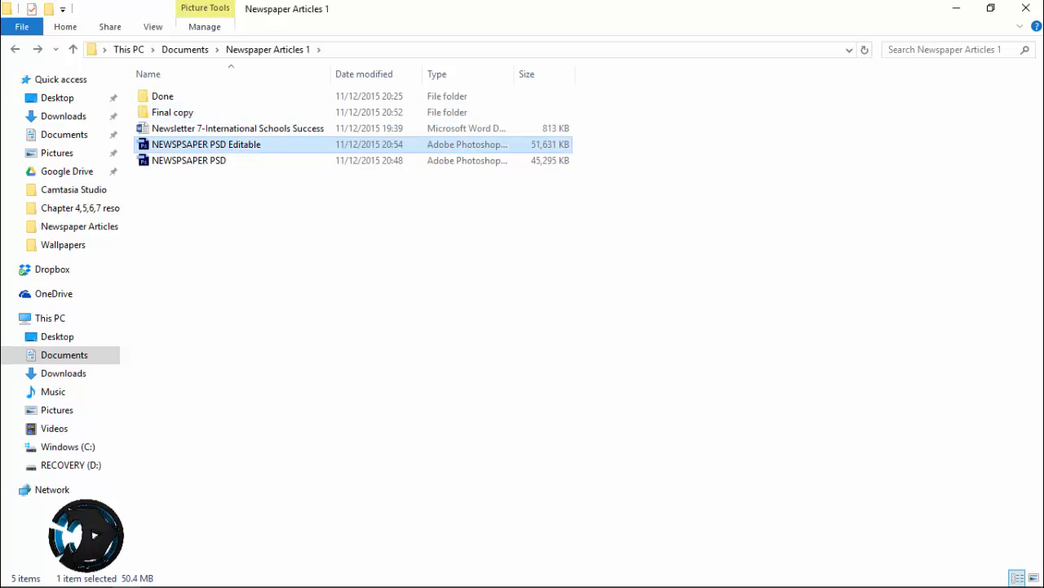
pyautogui.rightClick(206, 145)
pyautogui.click(250, 479)
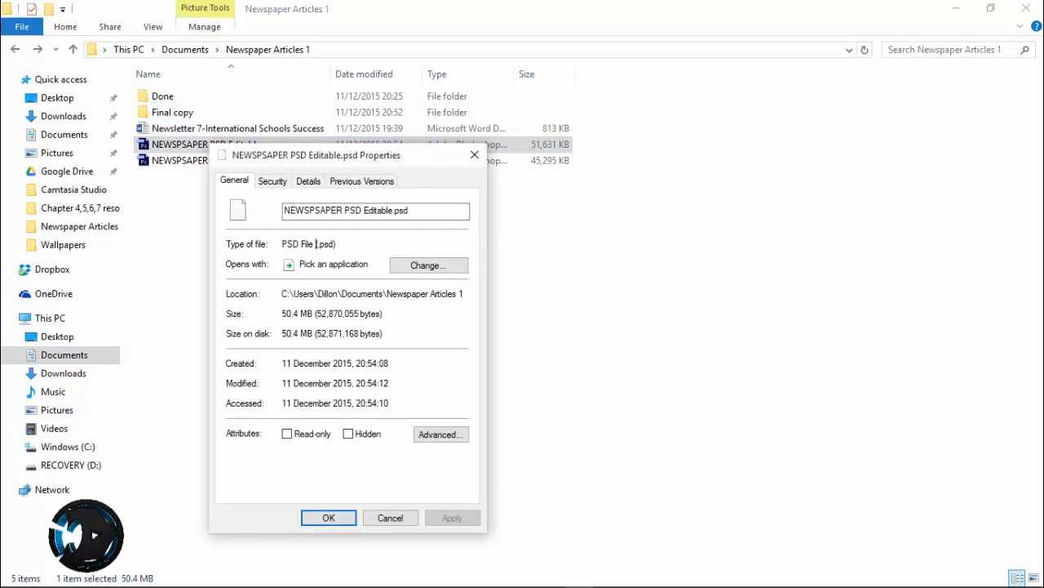
pyautogui.click(474, 154)
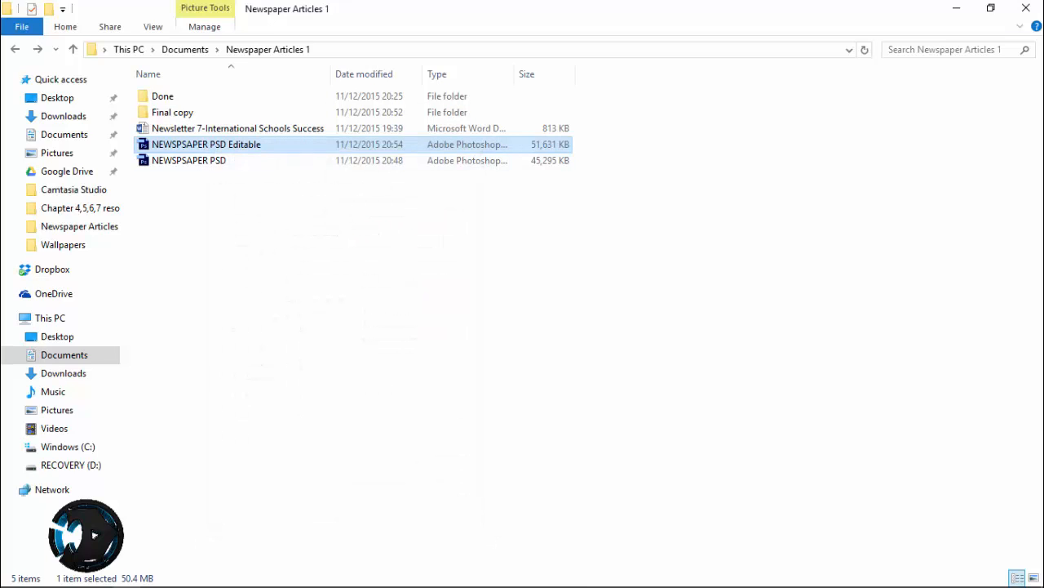
# Try to open the NEWSPSAPER PSD Editable file directly from File Explorer
pyautogui.press('Return')
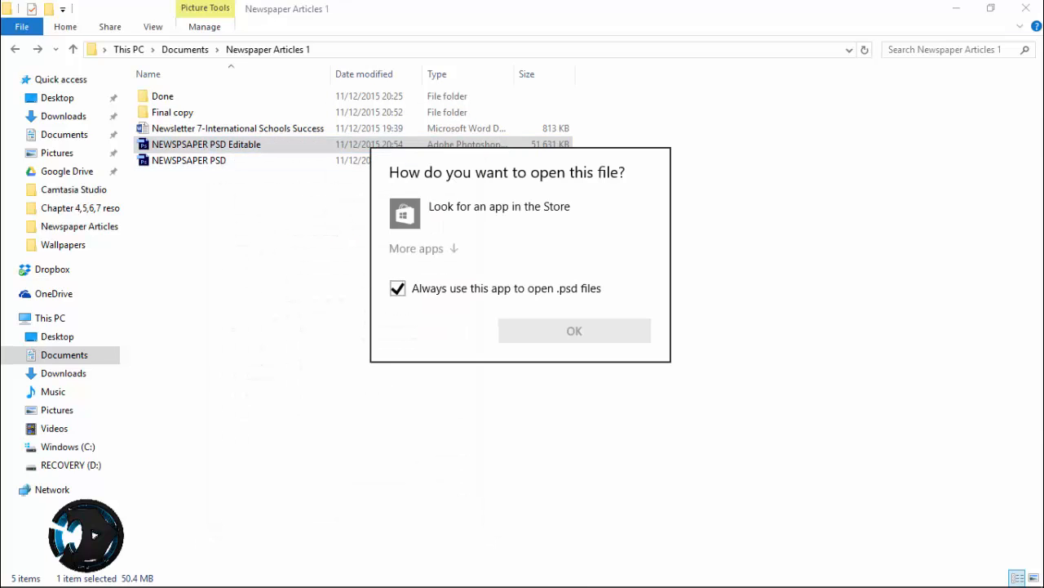
pyautogui.press('Escape')
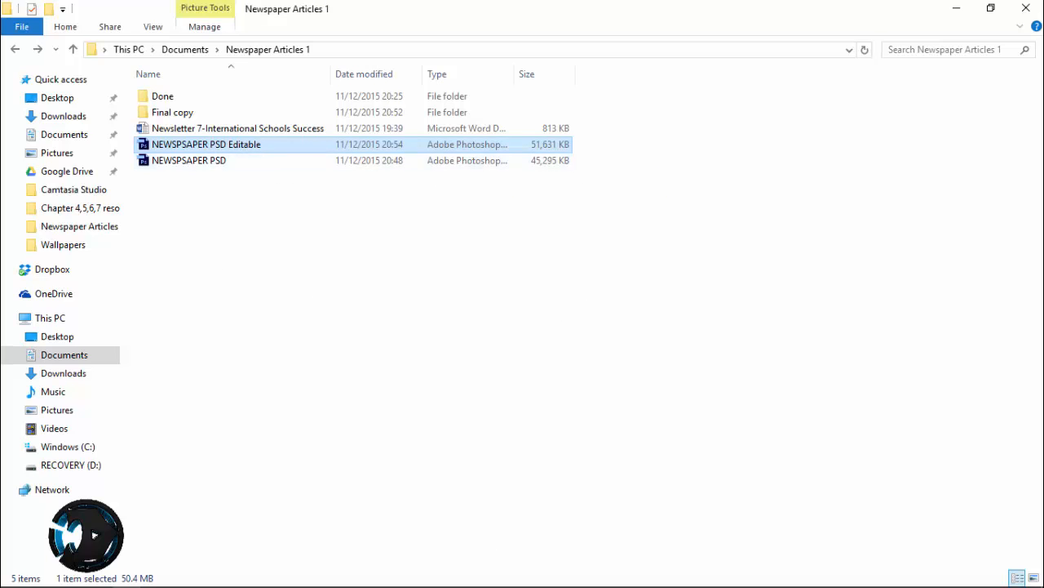
pyautogui.rightClick(185, 147)
pyautogui.click(238, 160)
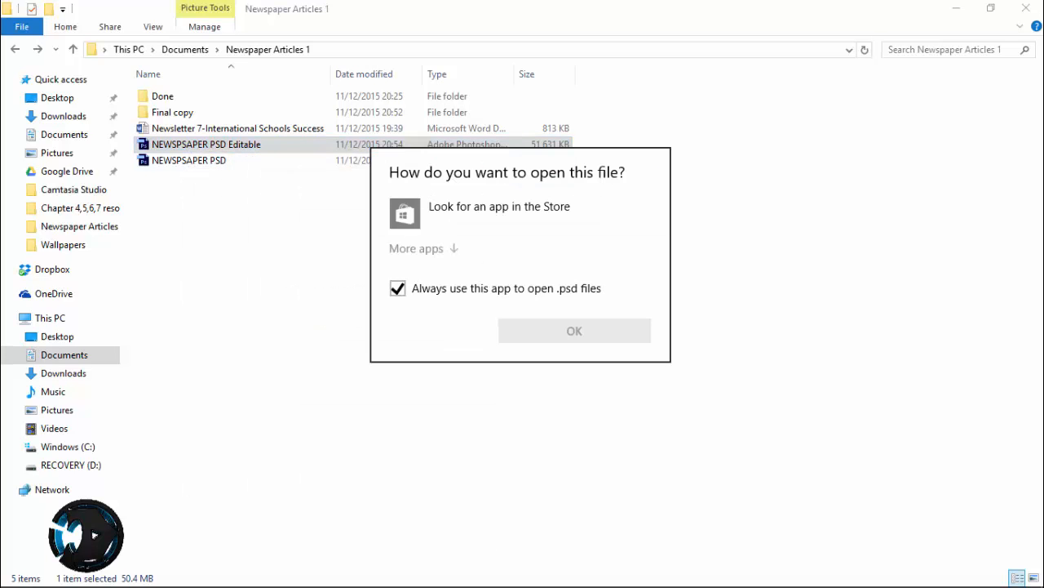
pyautogui.press('Escape')
# Switch to Photoshop and open NEWSPSAPER PSD Editable from the Newspaper Articles 1 folder
pyautogui.click(955, 9)
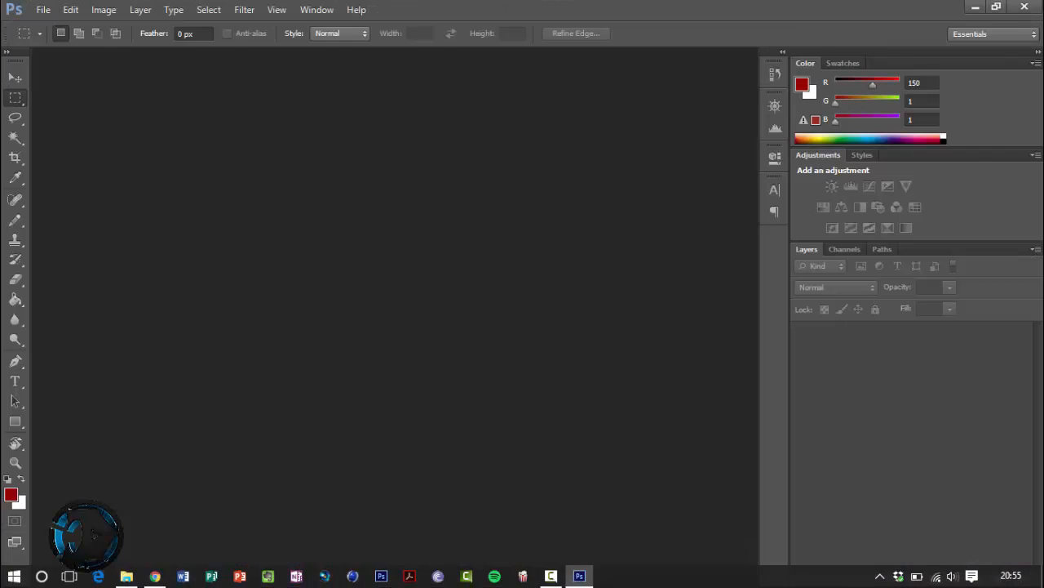
pyautogui.click(43, 9)
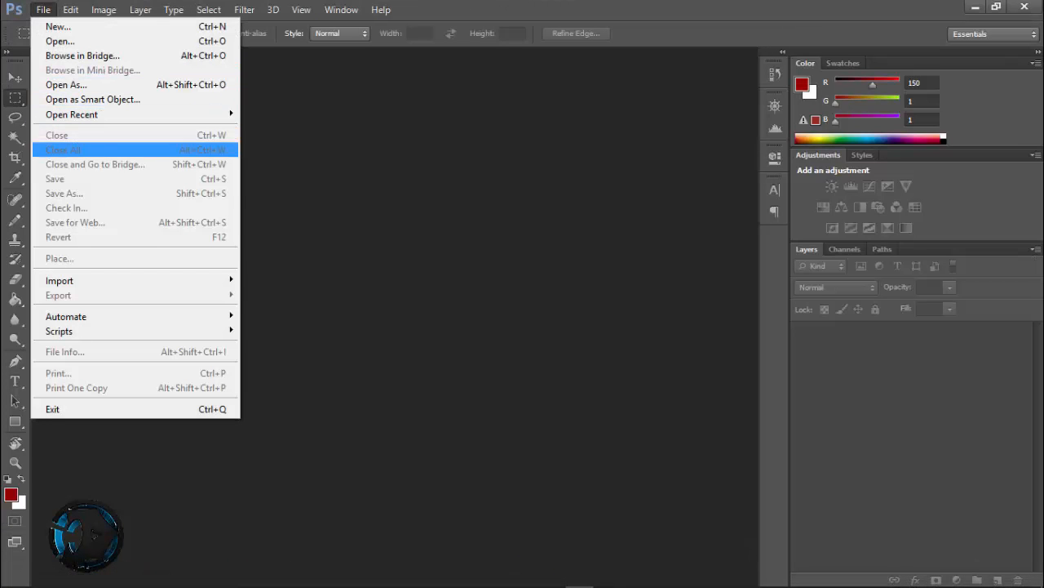
pyautogui.click(61, 40)
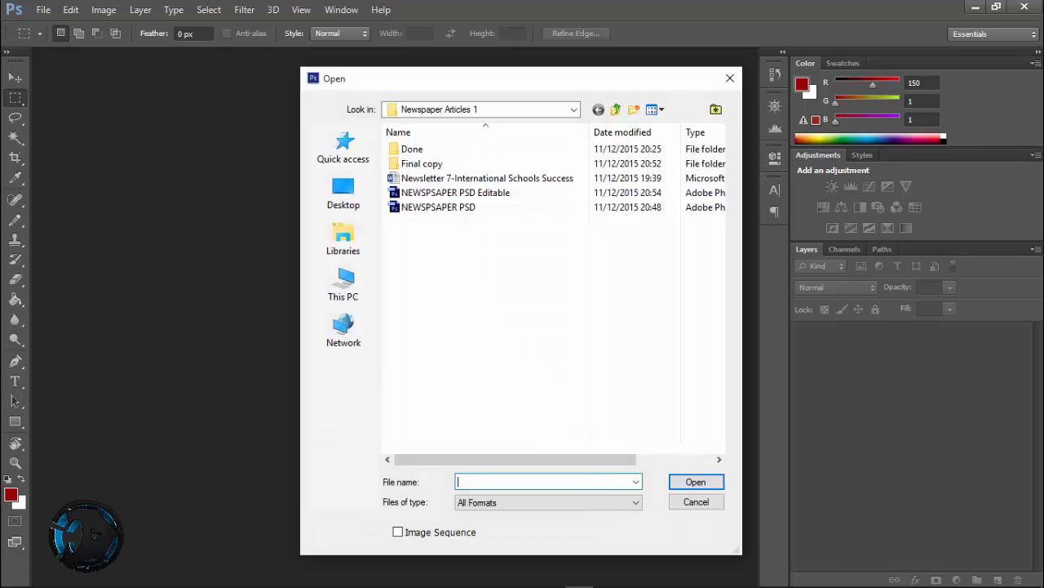
pyautogui.click(455, 192)
pyautogui.press('Return')
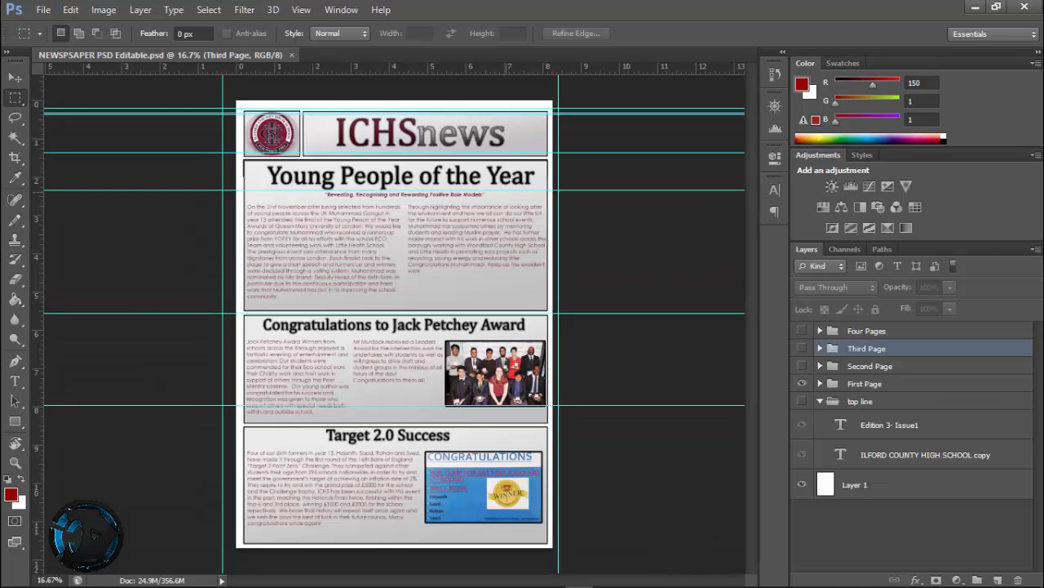
# Hide and show the First Page group to check that the layers are still editable, and quit Photoshop
pyautogui.click(802, 383)
pyautogui.click(802, 383)
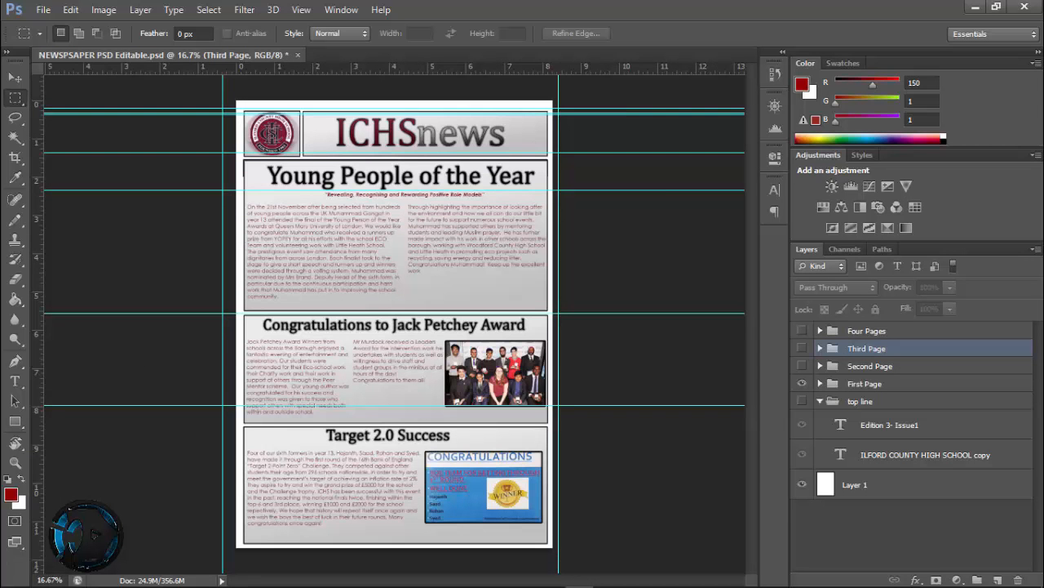
pyautogui.click(1025, 6)
pyautogui.click(525, 235)
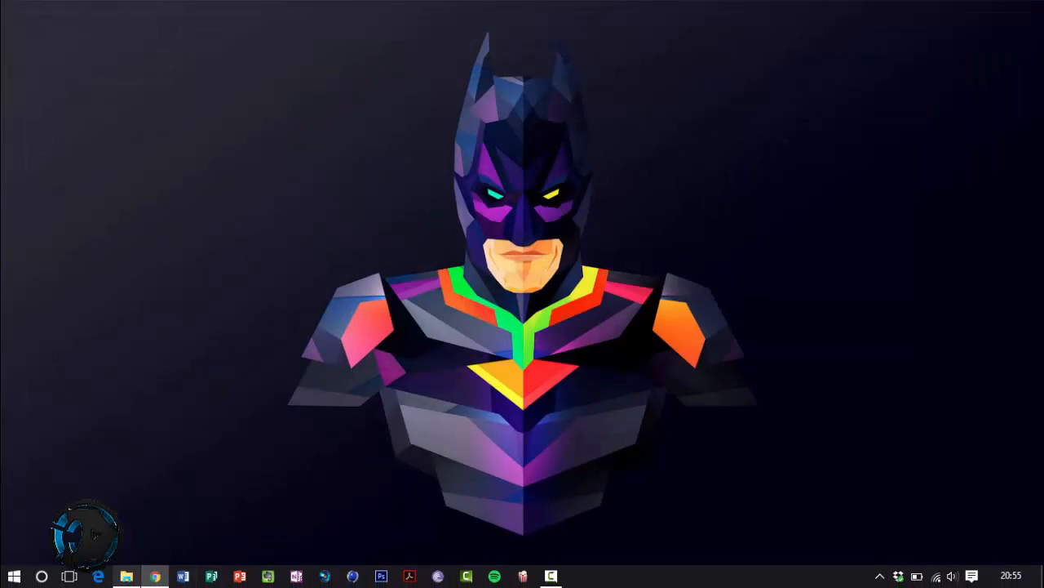
# Switch to File Explorer, open the Final copy folder and look over the three exported page images, selecting and deselecting them together
pyautogui.moveTo(127, 576)
pyautogui.click(126, 518)
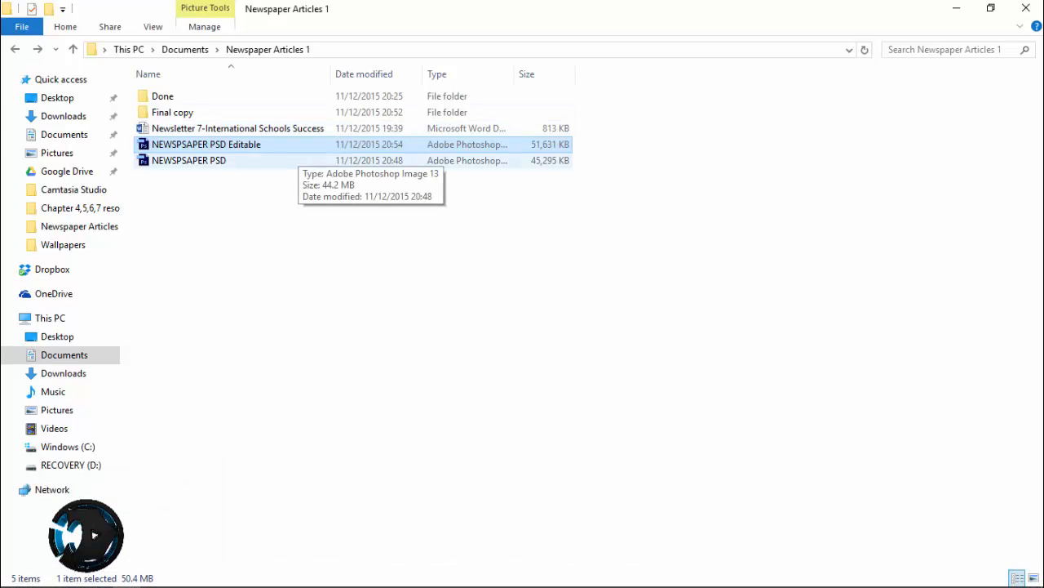
pyautogui.doubleClick(233, 112)
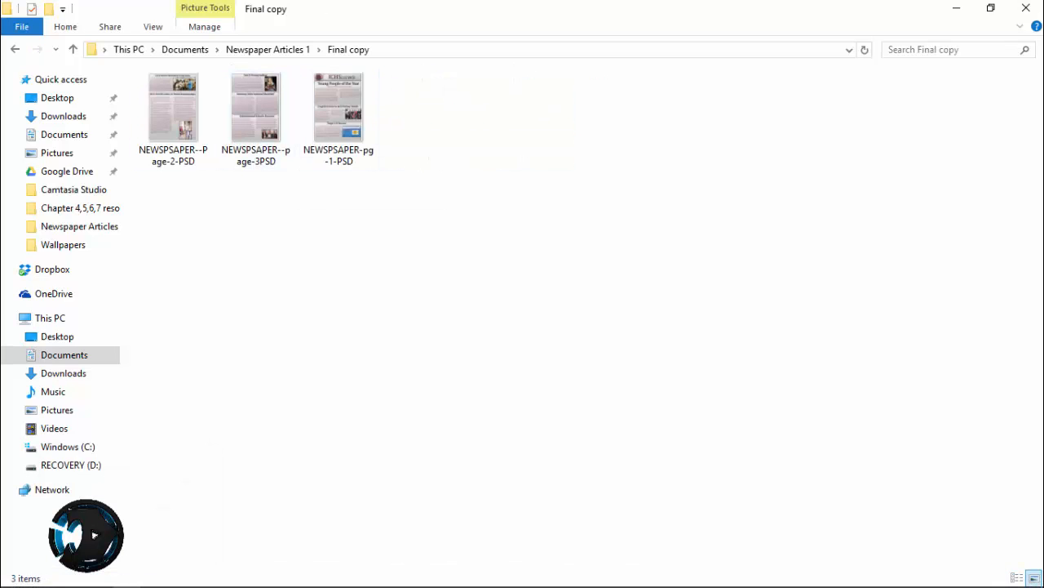
pyautogui.moveTo(458, 215); pyautogui.dragTo(153, 68)
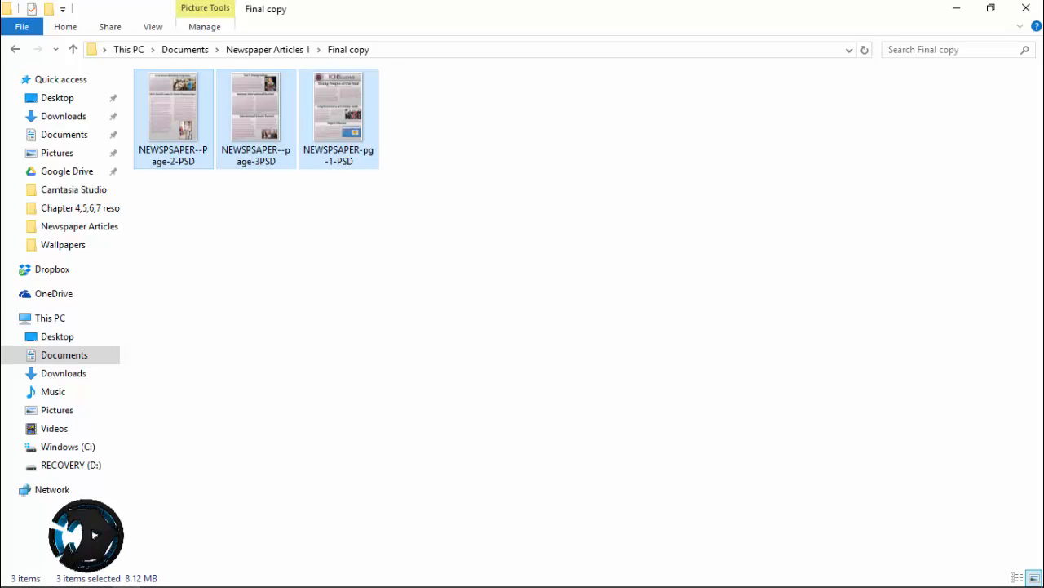
pyautogui.click(432, 196)
pyautogui.moveTo(432, 196); pyautogui.dragTo(155, 88)
pyautogui.click(433, 196)
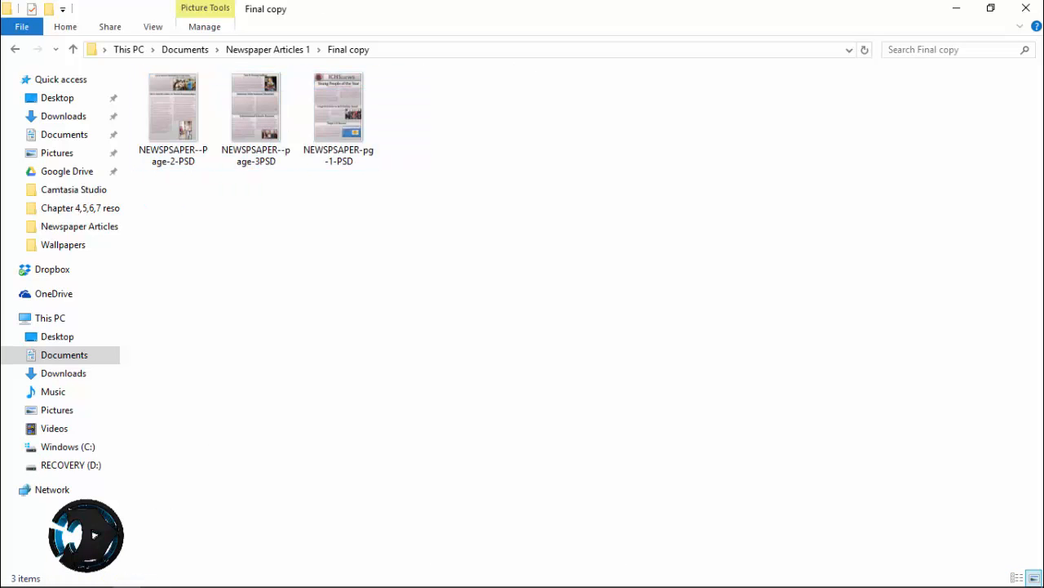
pyautogui.moveTo(502, 280); pyautogui.dragTo(179, 86)
pyautogui.click(433, 220)
pyautogui.moveTo(475, 245); pyautogui.dragTo(158, 96)
pyautogui.click(432, 228)
# Launch Adobe Acrobat and acknowledge its startup notice
pyautogui.moveTo(381, 578)
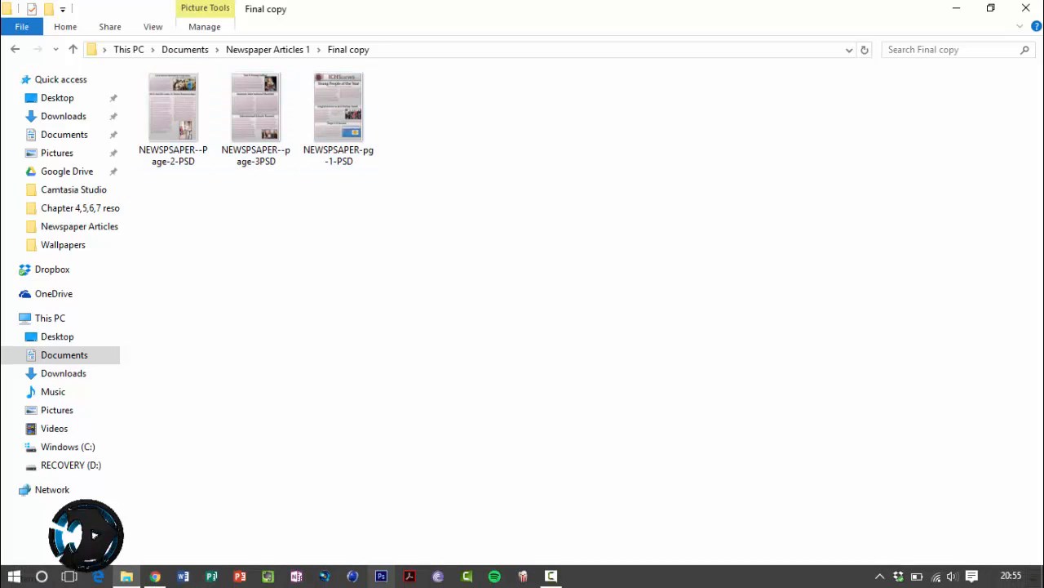
pyautogui.click(409, 576)
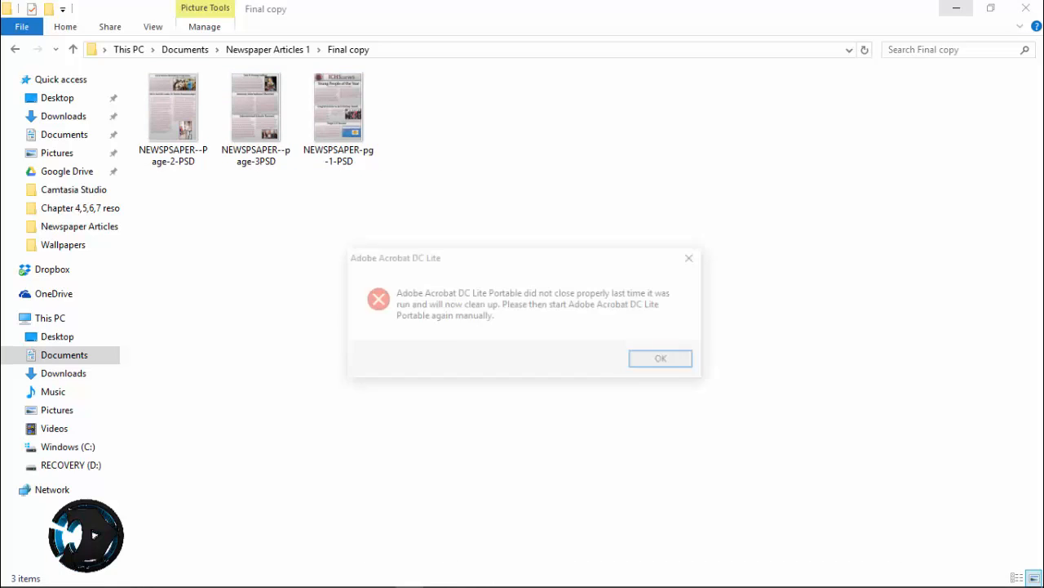
pyautogui.press('Return')
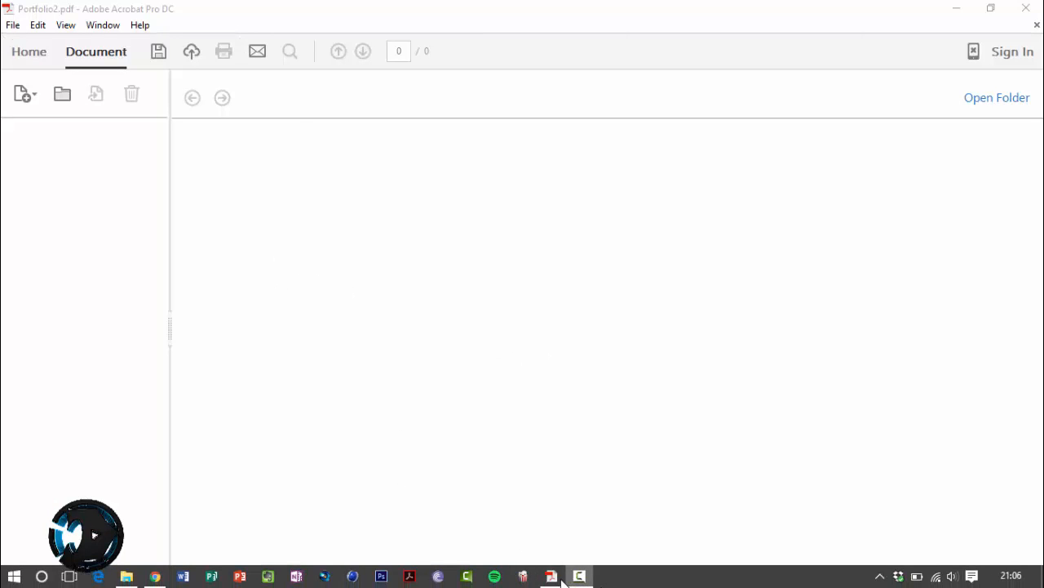
# Start combining files into a single PDF in Acrobat
pyautogui.moveTo(541, 578)
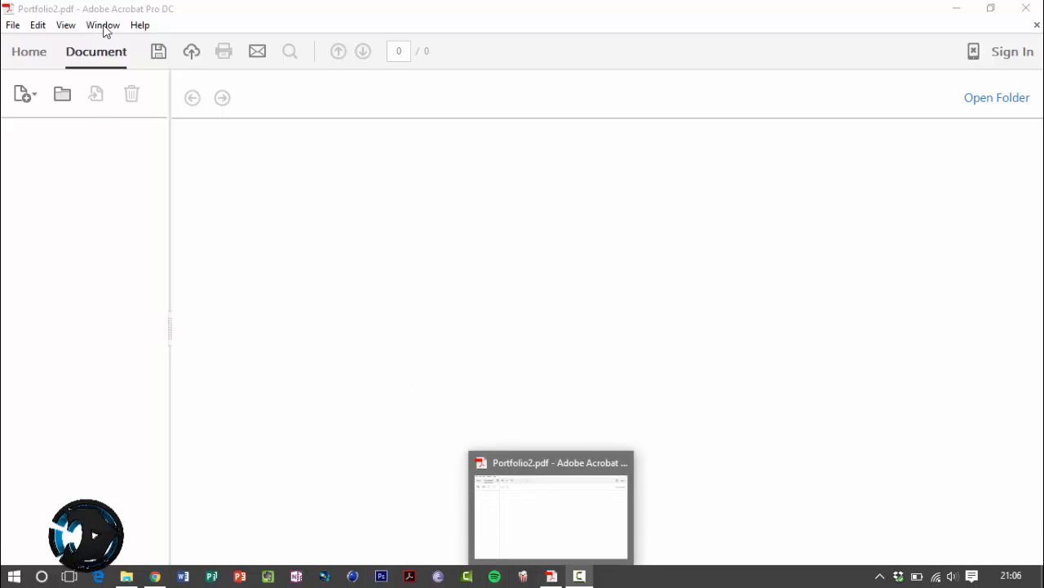
pyautogui.click(11, 25)
pyautogui.moveTo(51, 72)
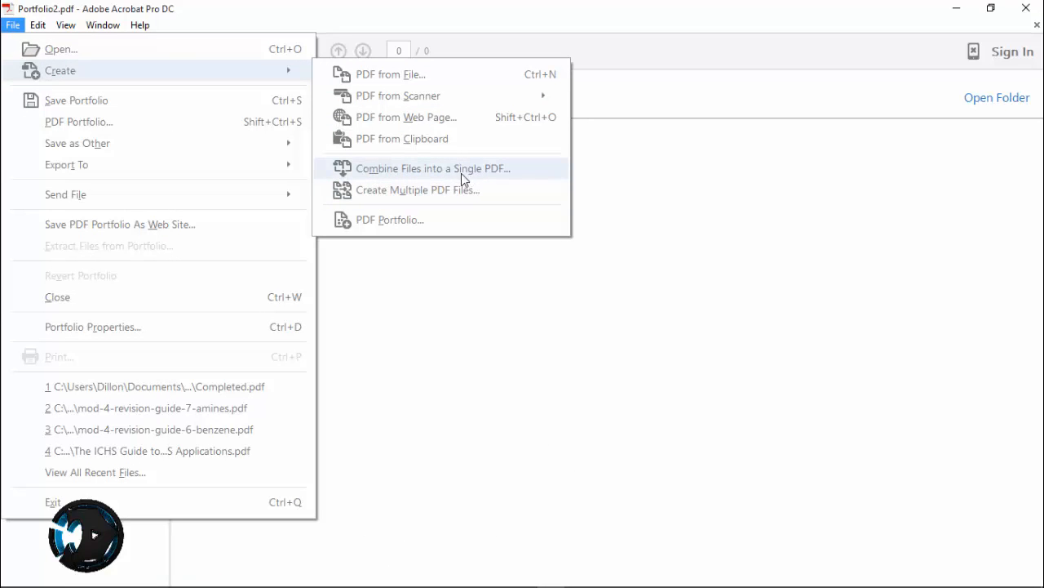
pyautogui.click(506, 169)
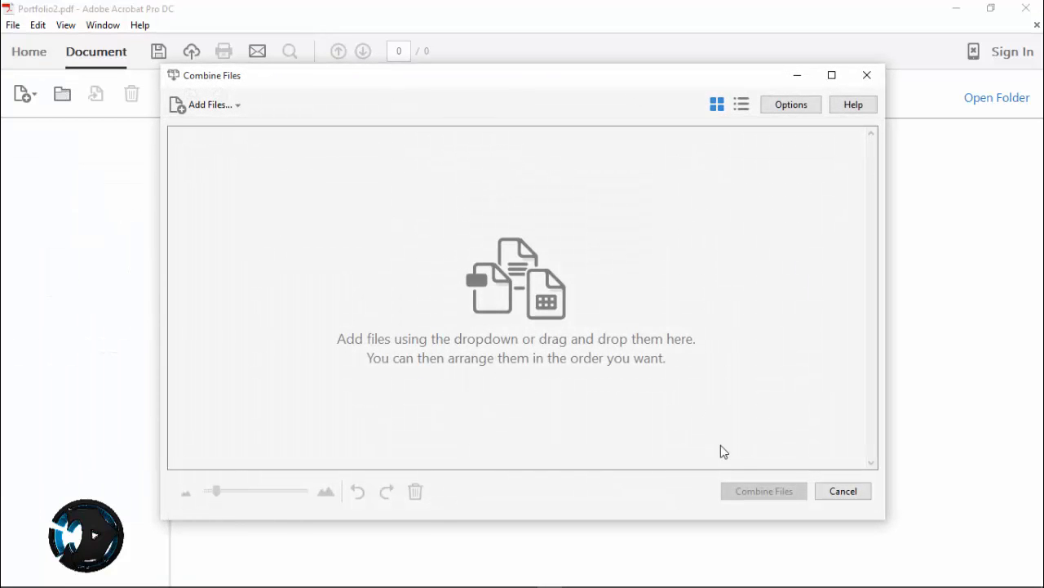
# Switch to File Explorer and permanently delete the old Completed PDF from the Final copy folder
pyautogui.click(126, 576)
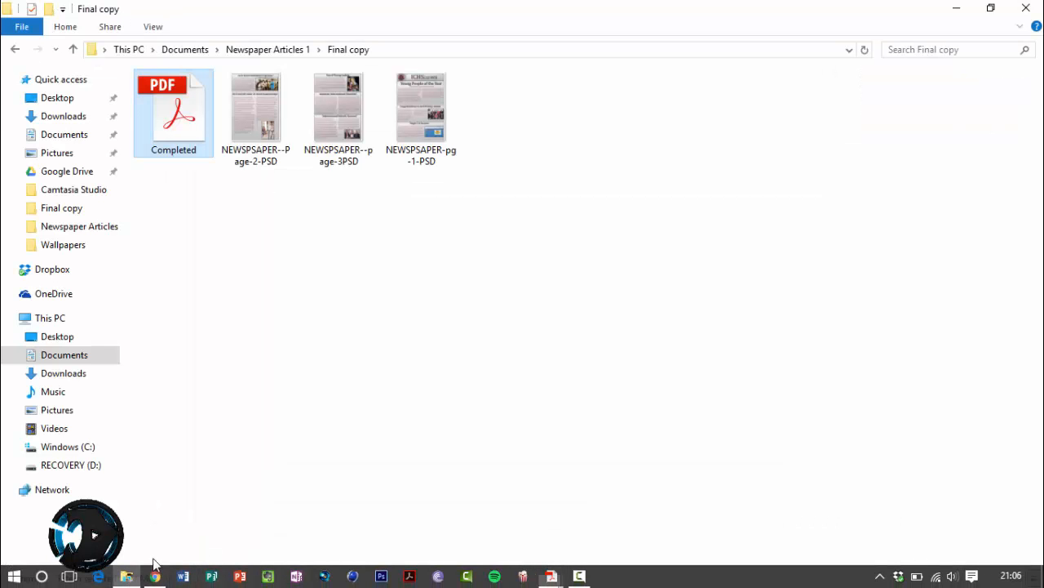
pyautogui.click(233, 122)
pyautogui.click(192, 120)
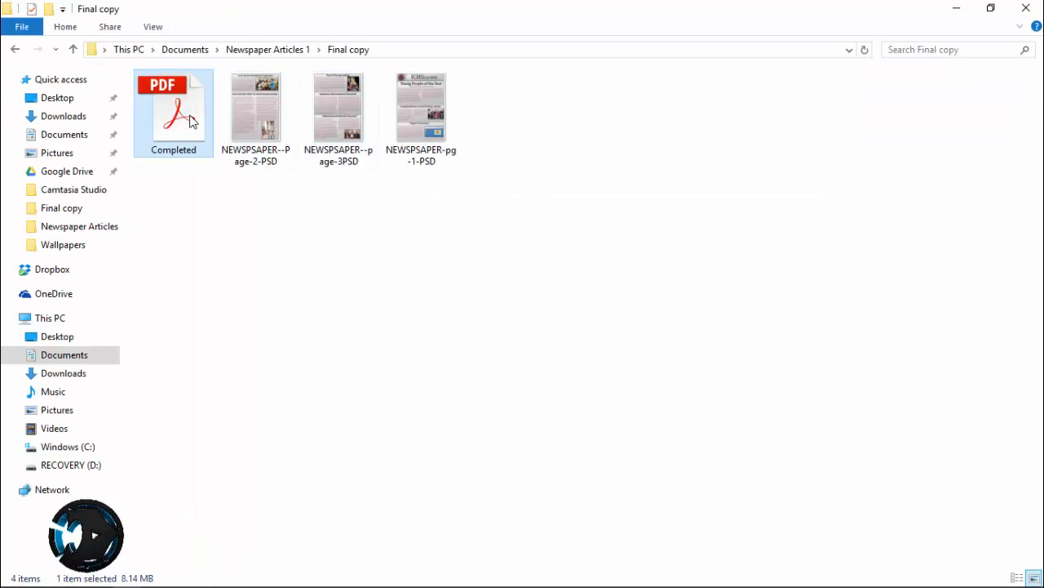
pyautogui.hotkey('shift', 'Delete')
pyautogui.press('Return')
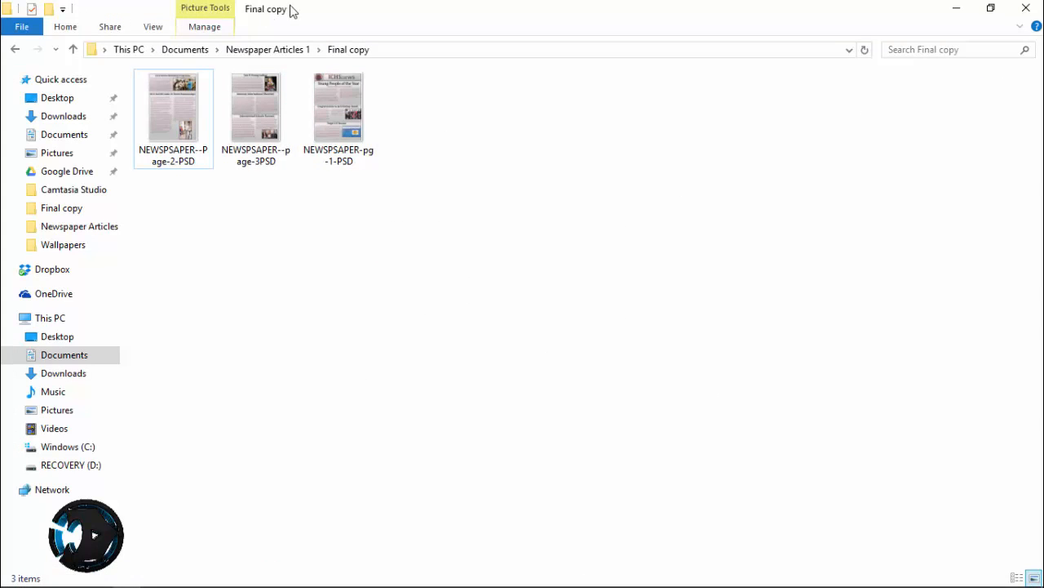
# Place File Explorer beside the Combine Files window and add the page 1, page 2 and page 3 images in that order
pyautogui.moveTo(290, 10); pyautogui.dragTo(1042, 351)
pyautogui.click(110, 207)
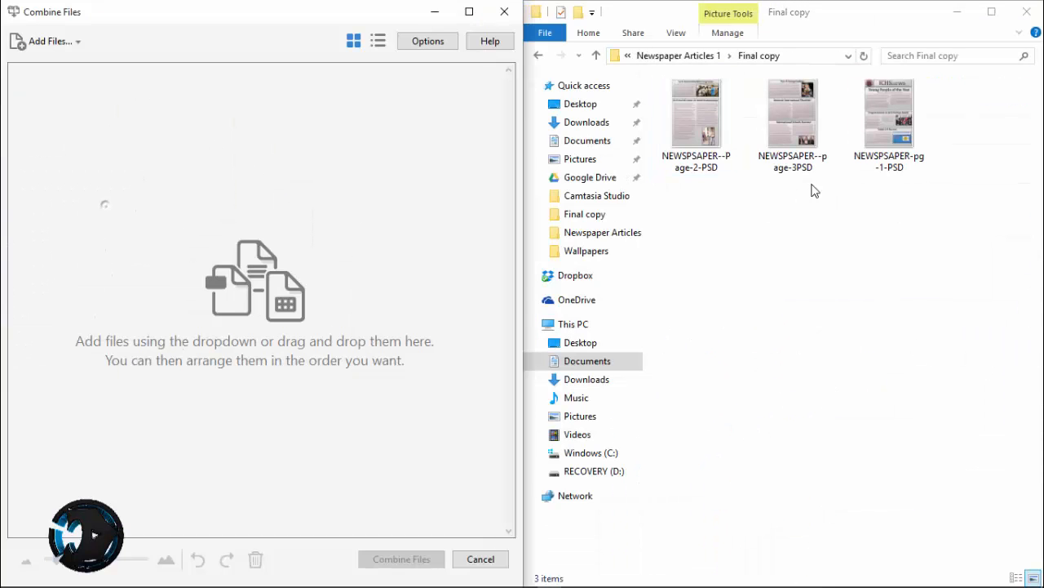
pyautogui.moveTo(889, 114); pyautogui.dragTo(245, 196)
pyautogui.moveTo(718, 118); pyautogui.dragTo(307, 206)
pyautogui.moveTo(763, 131); pyautogui.dragTo(537, 190)
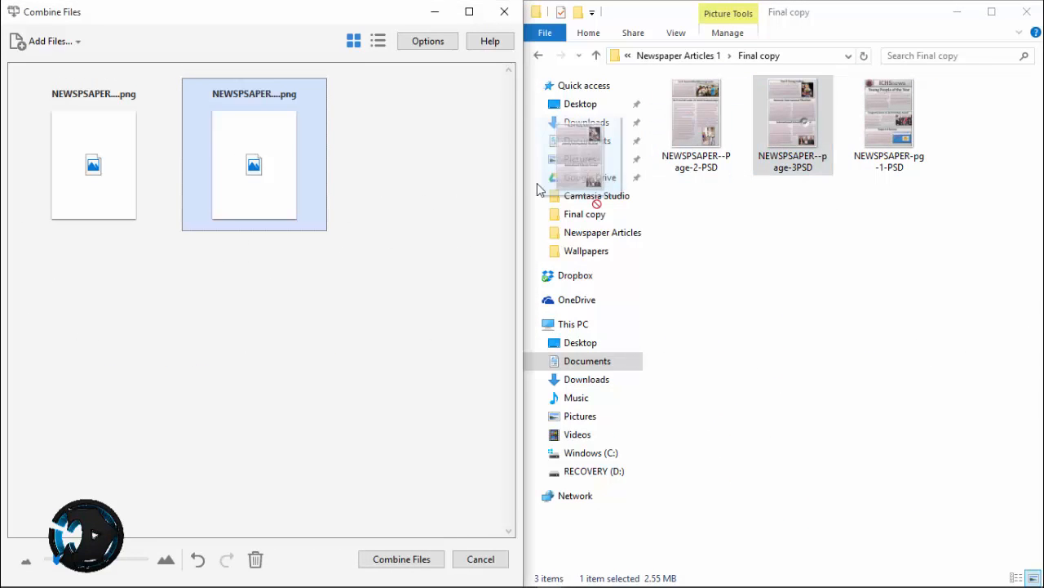
pyautogui.click(370, 322)
pyautogui.click(955, 12)
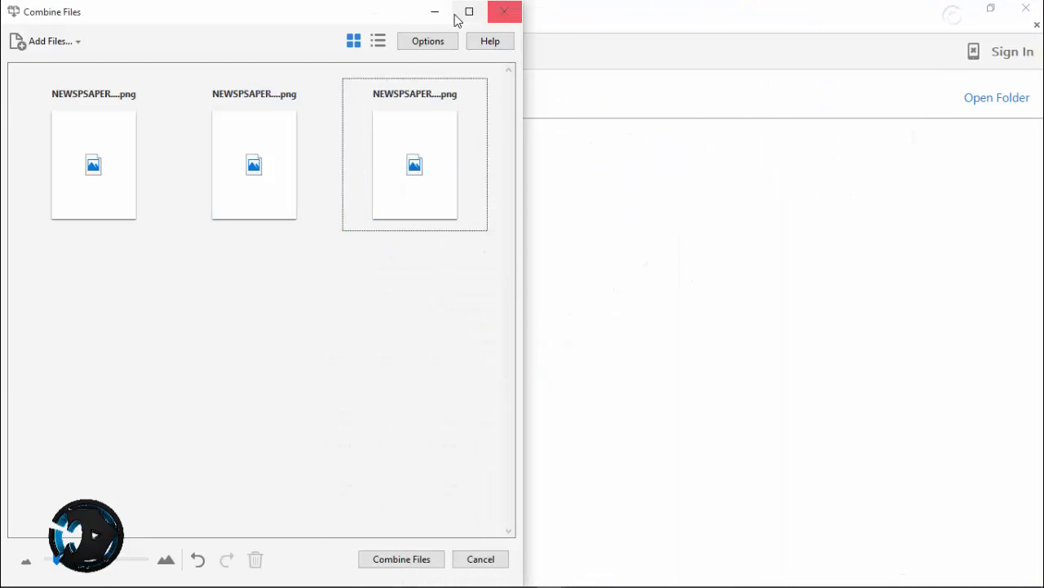
# Maximise the Combine Files window, merge the three page images into one PDF and look over the result
pyautogui.click(456, 13)
pyautogui.click(90, 188)
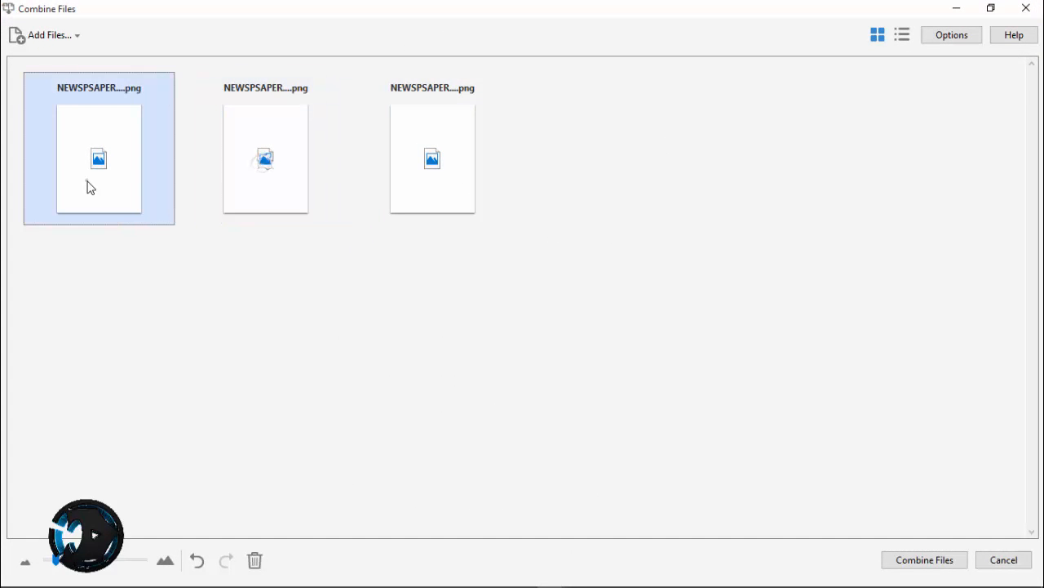
pyautogui.click(914, 561)
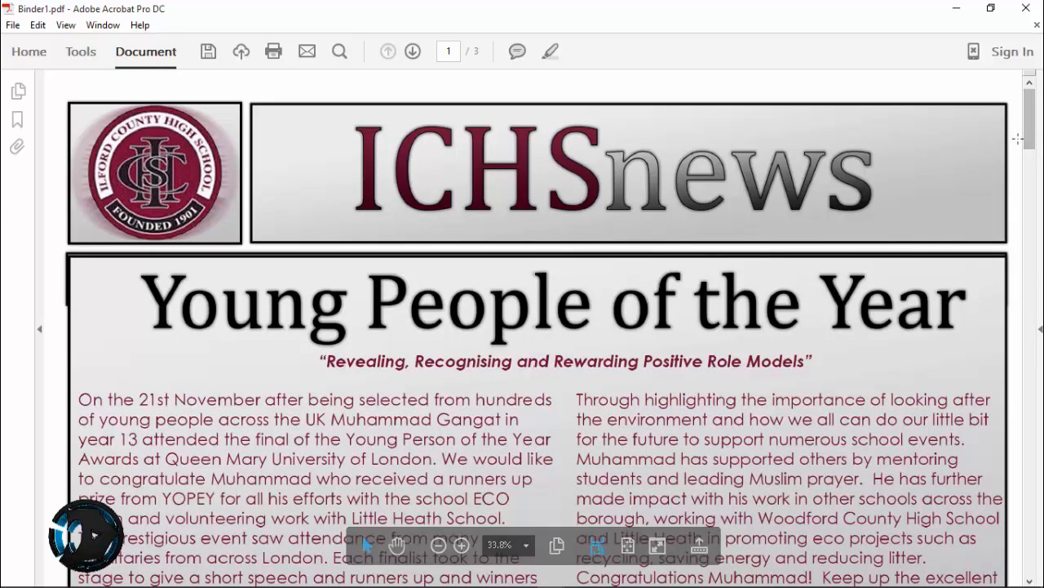
pyautogui.moveTo(1033, 141); pyautogui.dragTo(1040, 118)
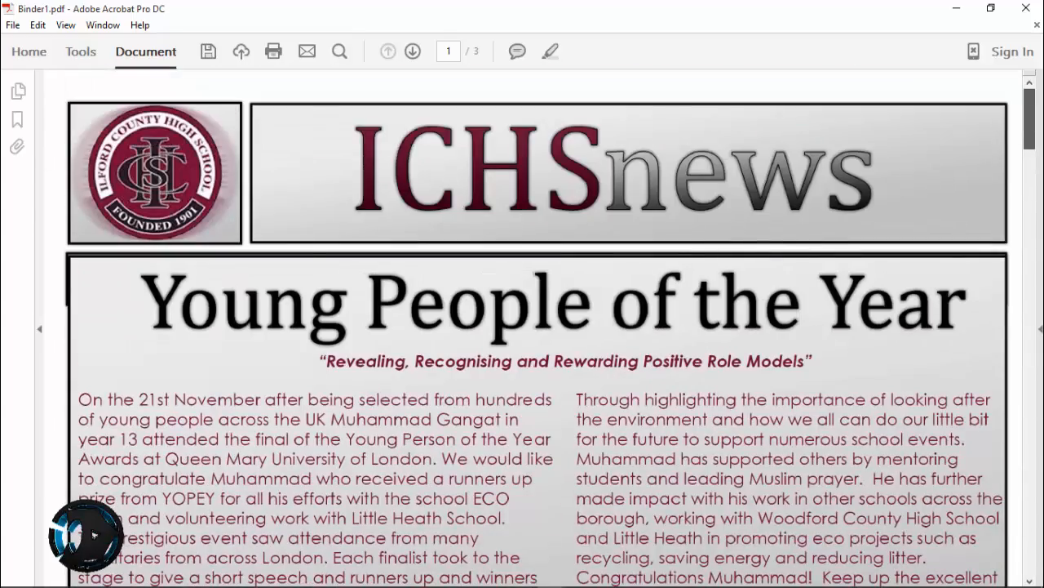
# Save the combined PDF in the Final copy folder, named "Finished By" followed by the author's first name
pyautogui.click(13, 24)
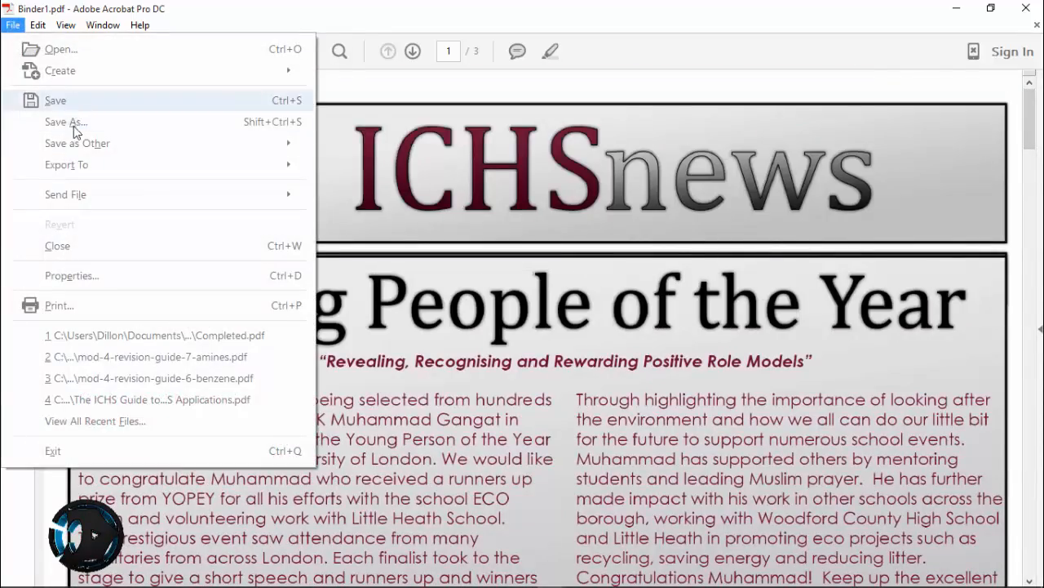
pyautogui.click(74, 126)
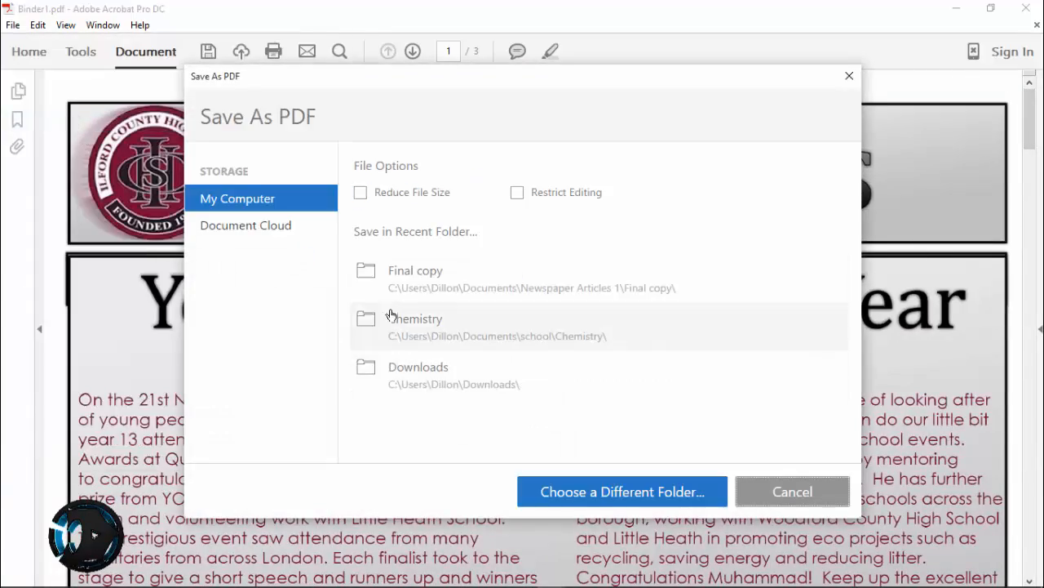
pyautogui.click(435, 286)
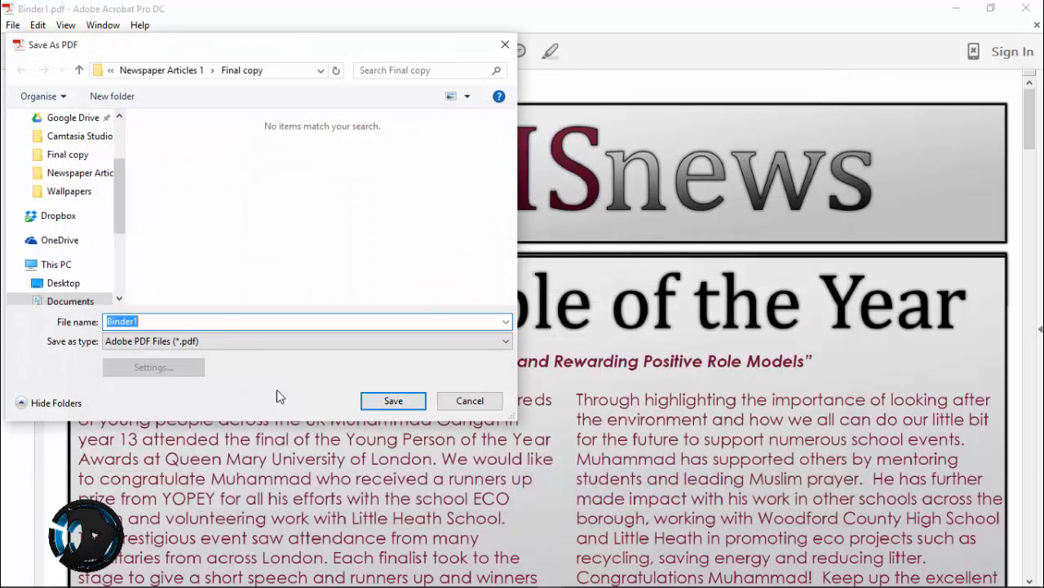
pyautogui.click(164, 71)
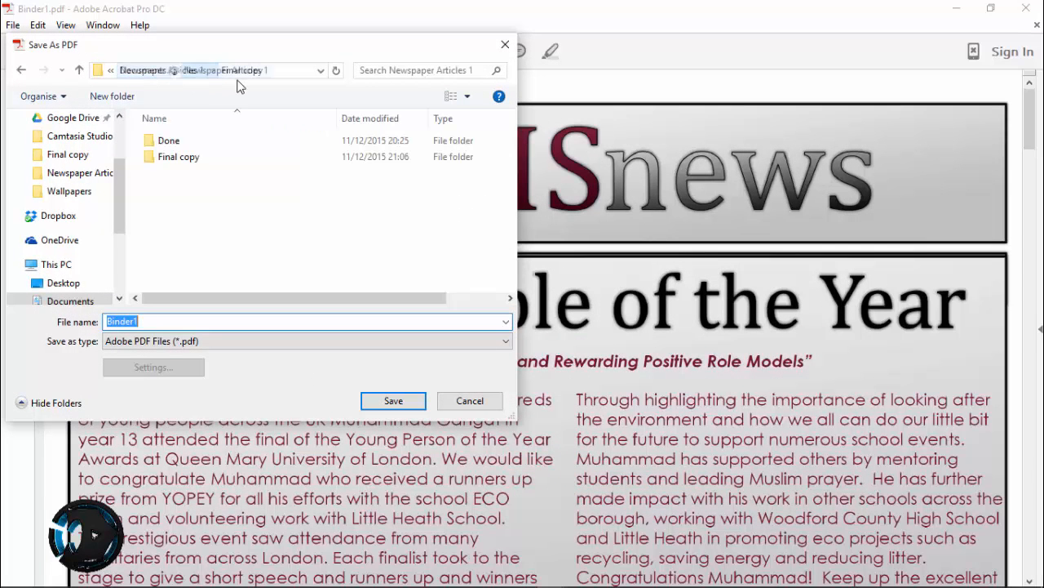
pyautogui.doubleClick(177, 158)
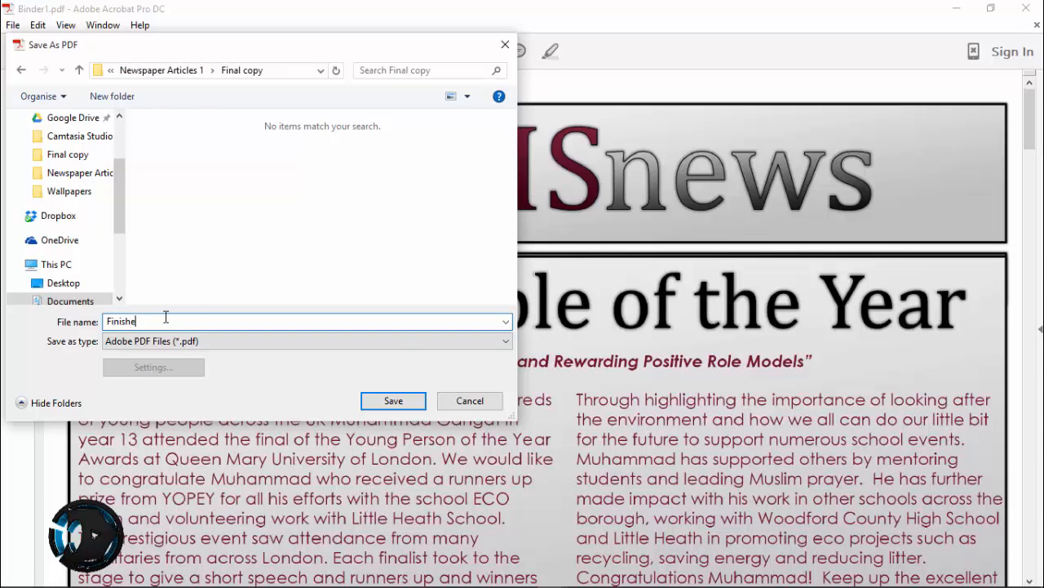
pyautogui.click(394, 400)
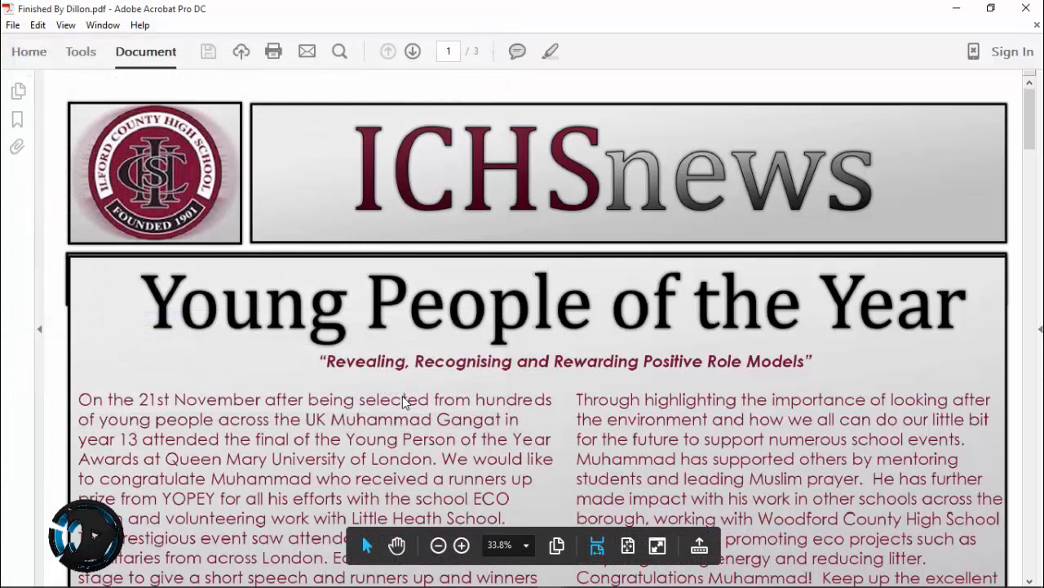
# Close the combined PDF and the empty Portfolio2.pdf without saving the portfolio
pyautogui.click(1013, 6)
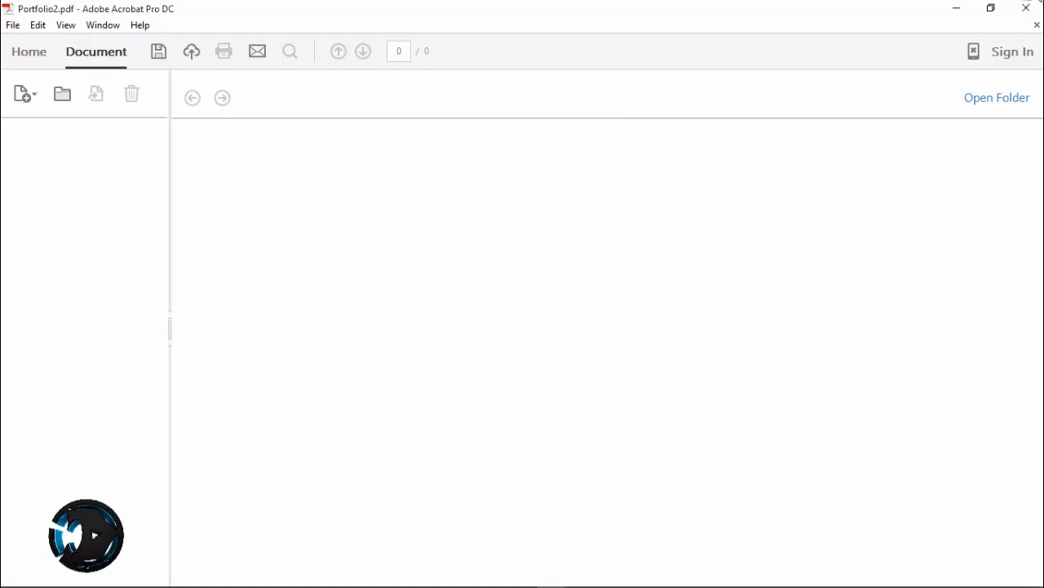
pyautogui.click(1017, 10)
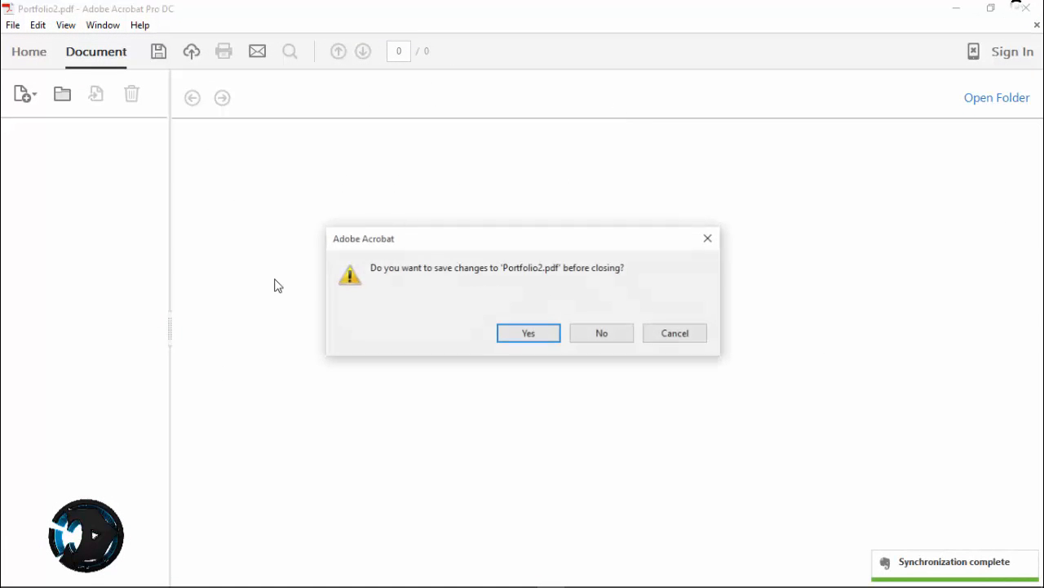
pyautogui.click(600, 340)
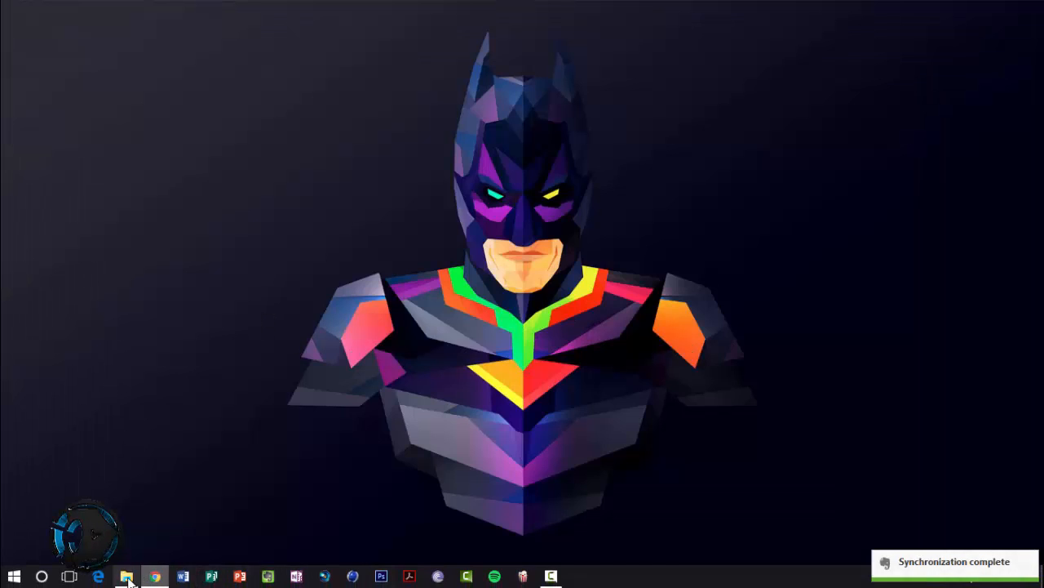
# Switch to File Explorer, open the finished PDF in its default viewer, look through its pages and close it
pyautogui.click(127, 581)
pyautogui.press('Home')
pyautogui.press('Return')
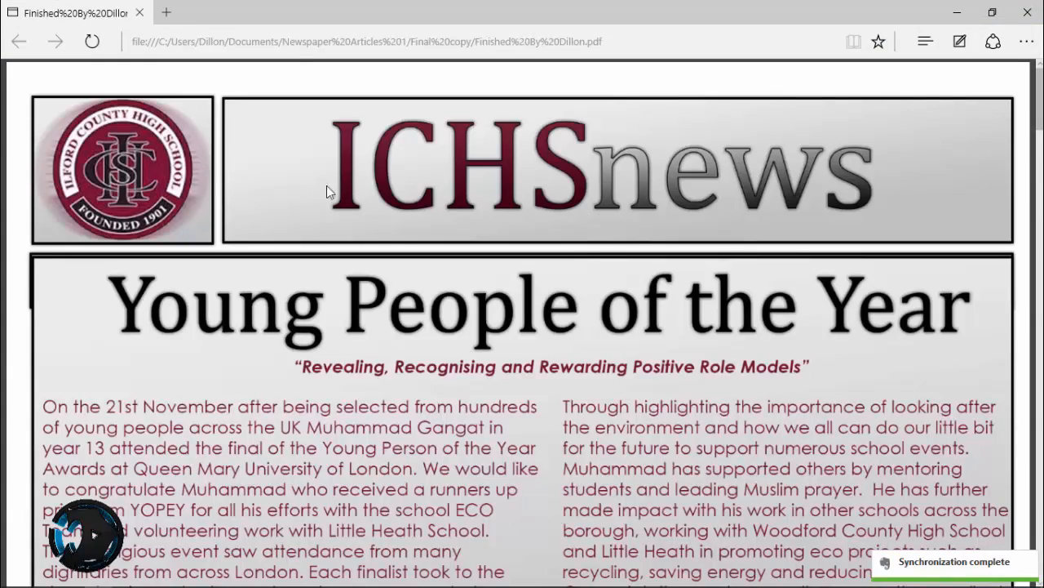
pyautogui.scroll(-10, 523, 326)
pyautogui.scroll(9, 523, 326)
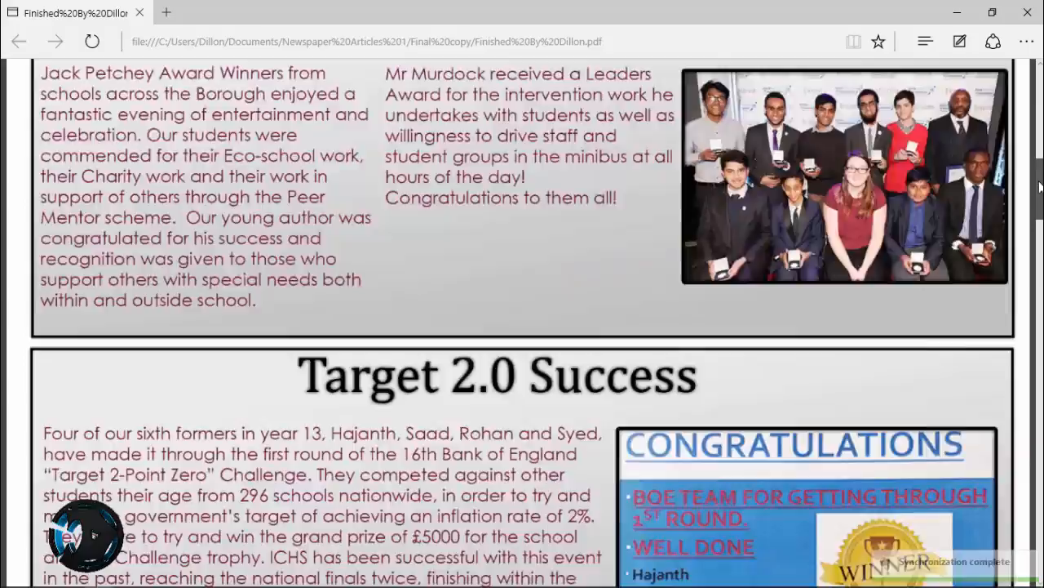
pyautogui.scroll(-15, 522, 327)
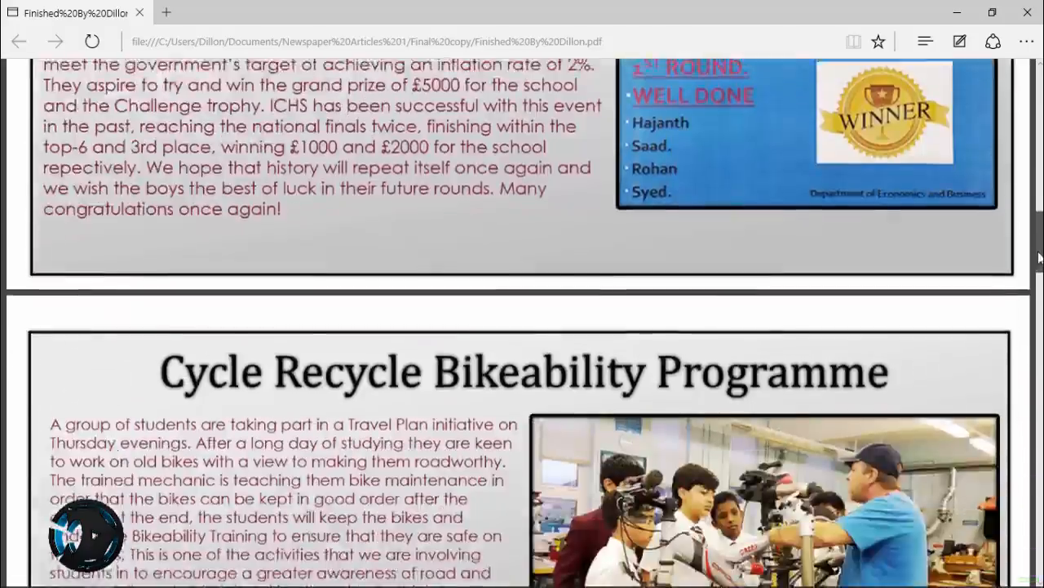
pyautogui.scroll(-20, 522, 326)
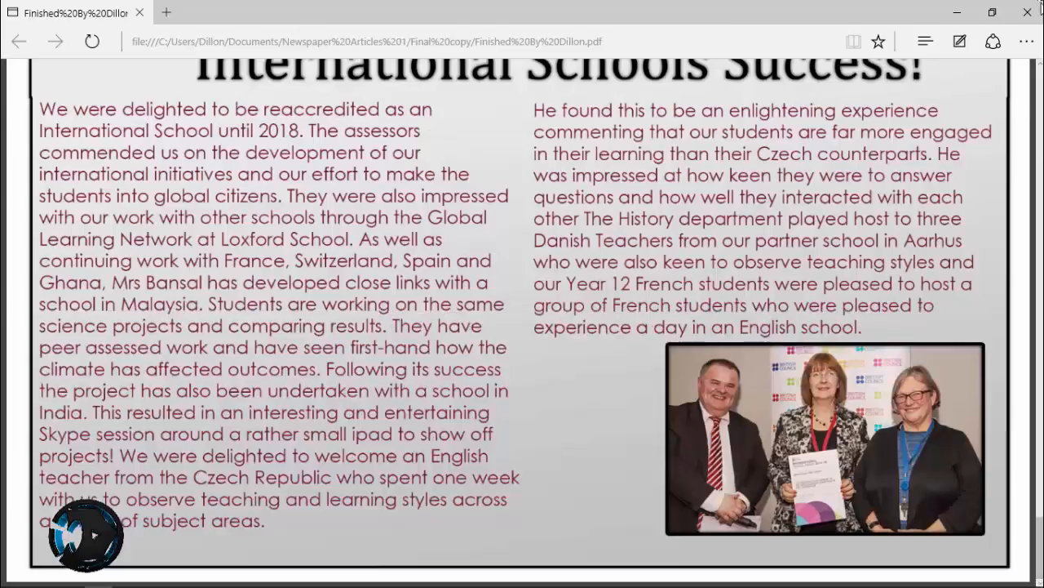
pyautogui.click(1027, 12)
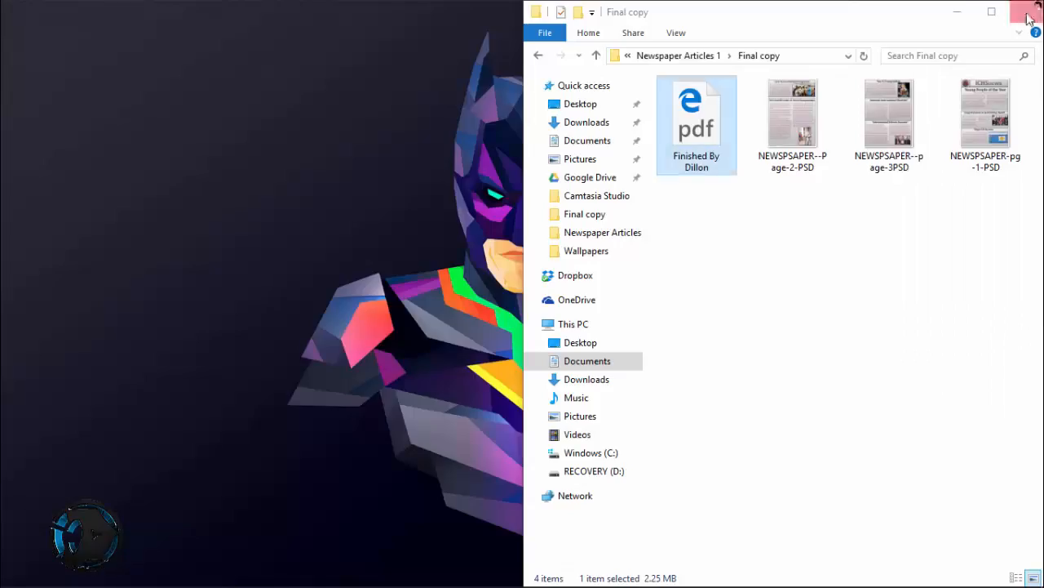
# Maximise File Explorer, open the finished PDF with Adobe Acrobat DC Lite to check it, and close it
pyautogui.click(991, 12)
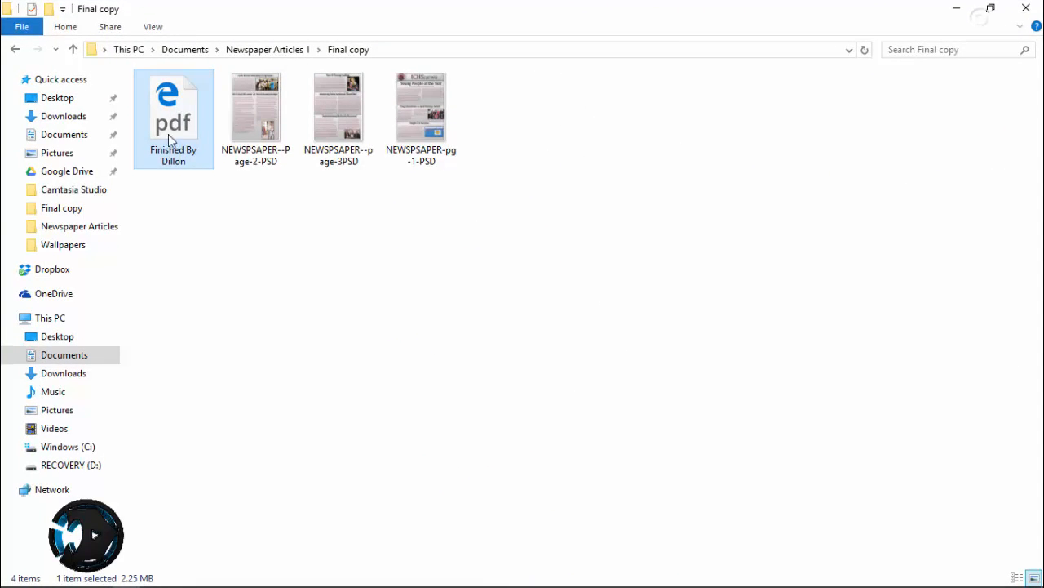
pyautogui.click(187, 223)
pyautogui.click(186, 127)
pyautogui.rightClick(191, 125)
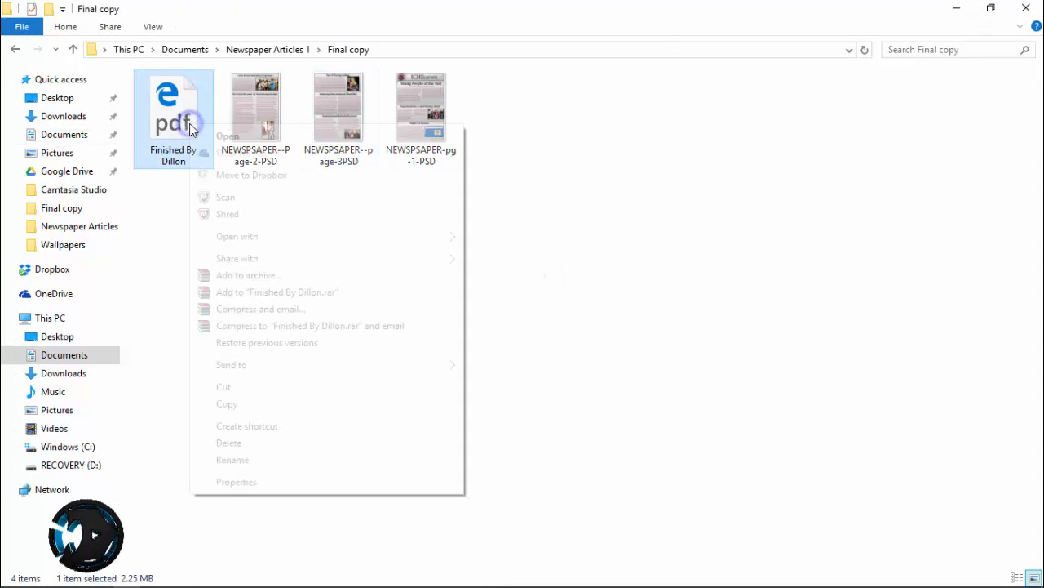
pyautogui.moveTo(360, 239)
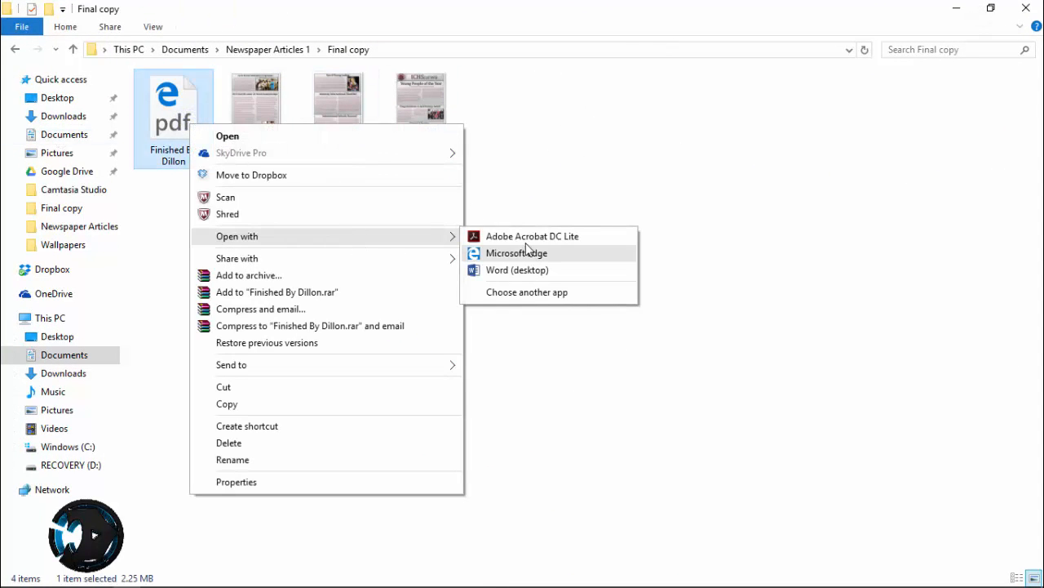
pyautogui.click(518, 236)
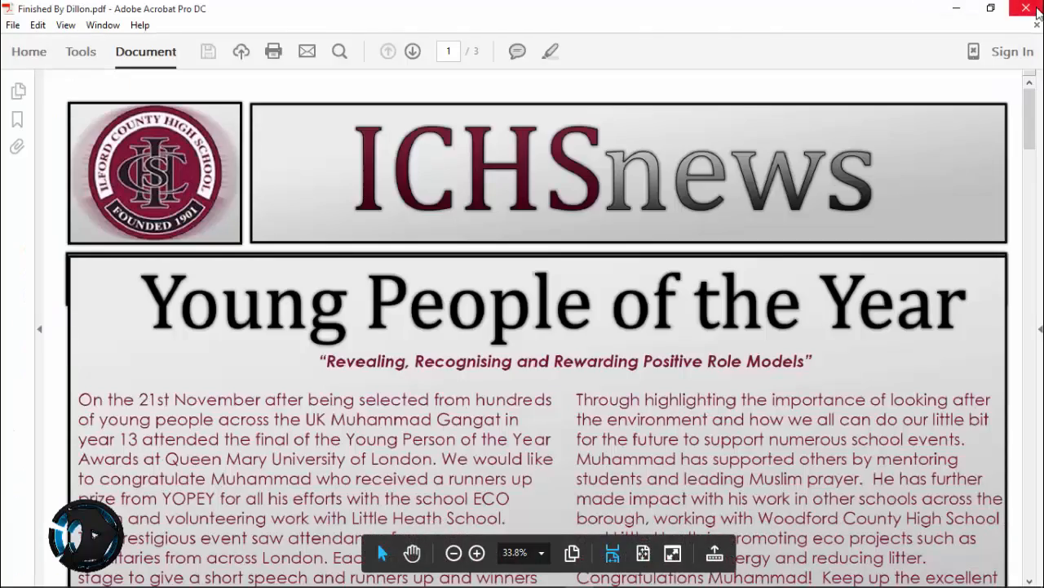
pyautogui.moveTo(1032, 120)
pyautogui.mouseDown()
pyautogui.moveTo(1038, 563)
pyautogui.moveTo(1037, 104)
pyautogui.mouseUp()
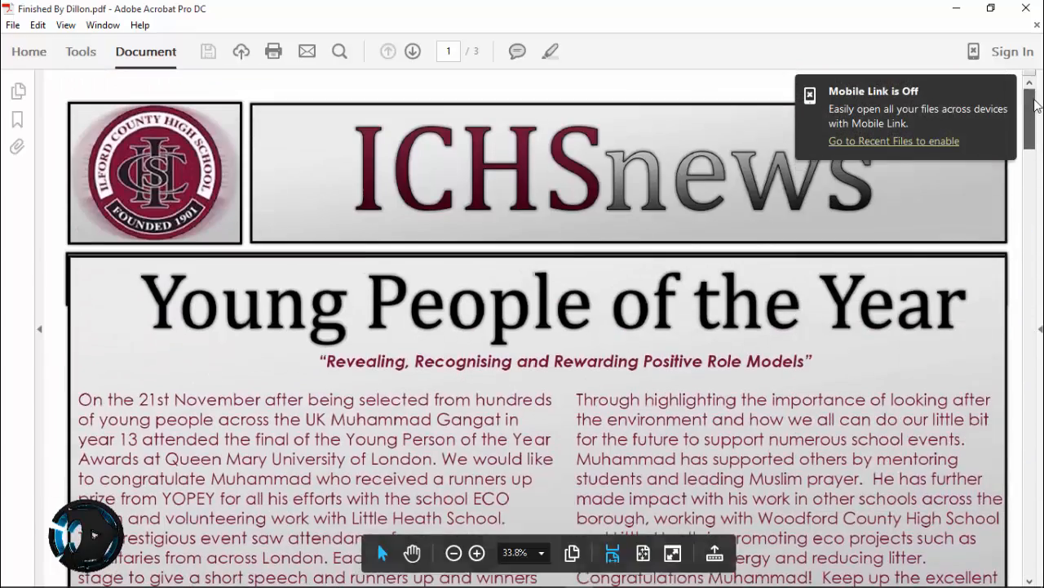
pyautogui.click(1037, 24)
pyautogui.click(1026, 8)
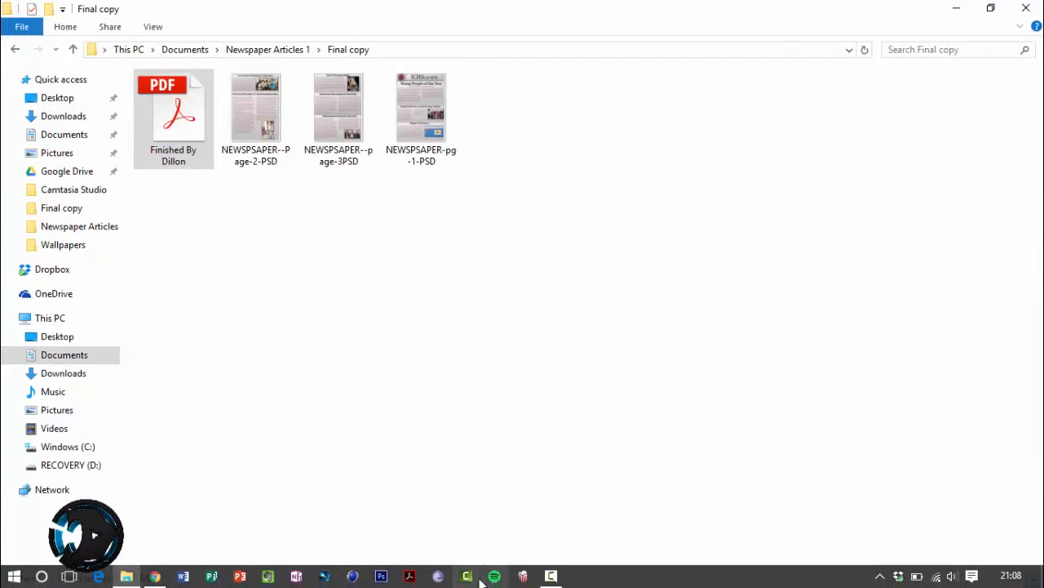
pyautogui.moveTo(551, 576)
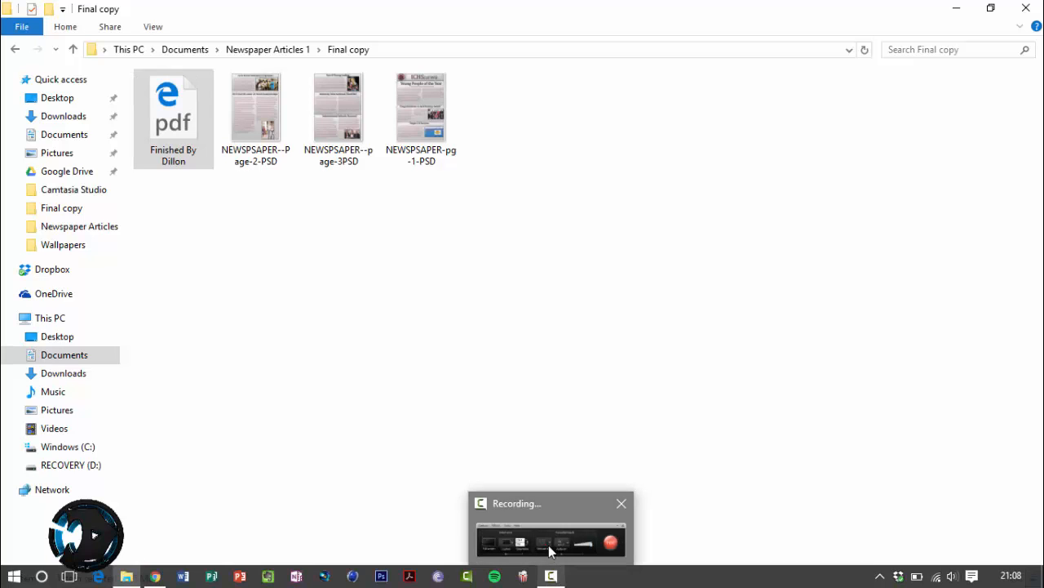
pyautogui.click(546, 539)
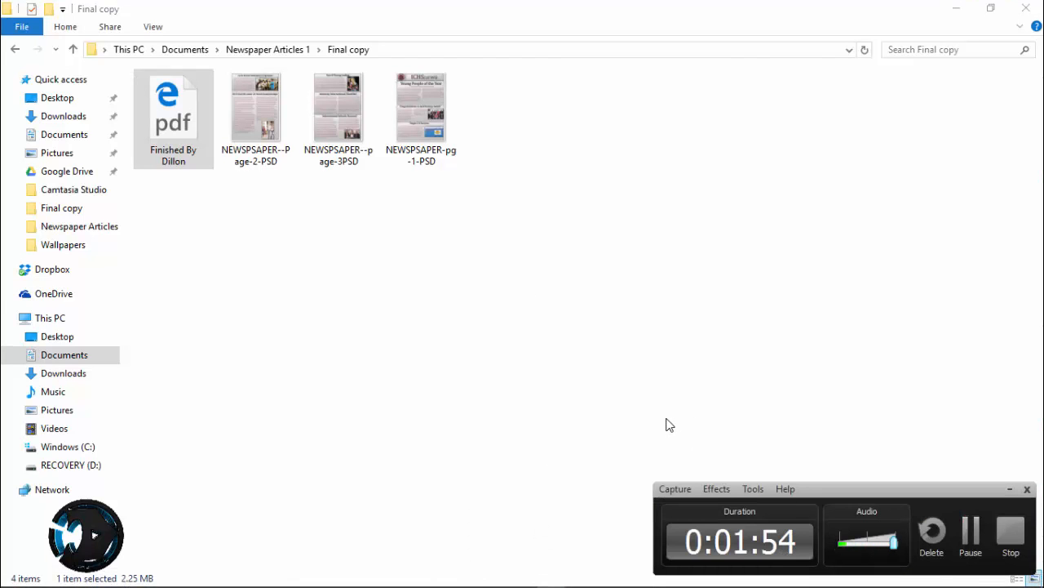